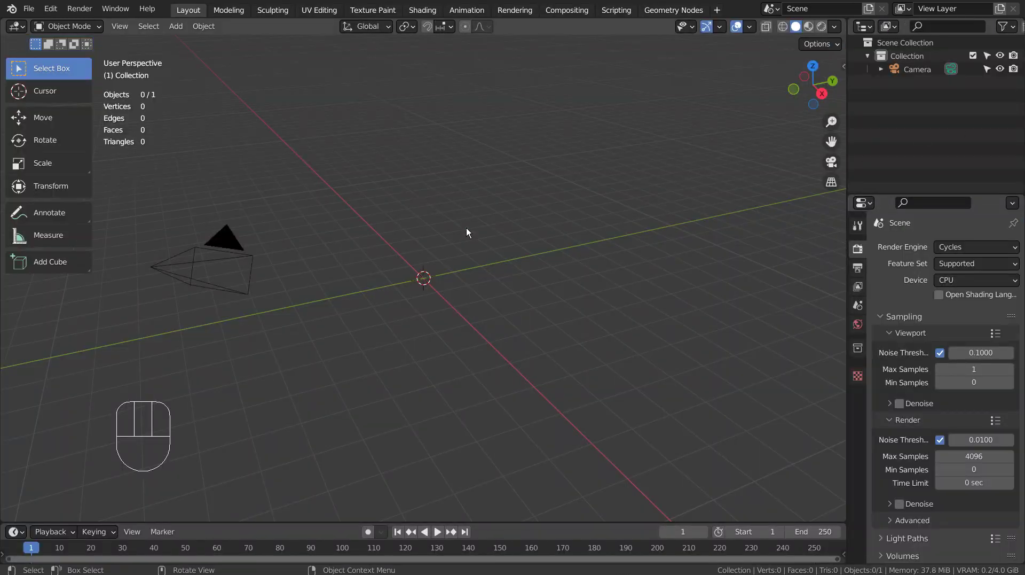
Step: Add a text object and replace its default word with 'MELTING TEXT'
click(467, 233)
key(shift+a)
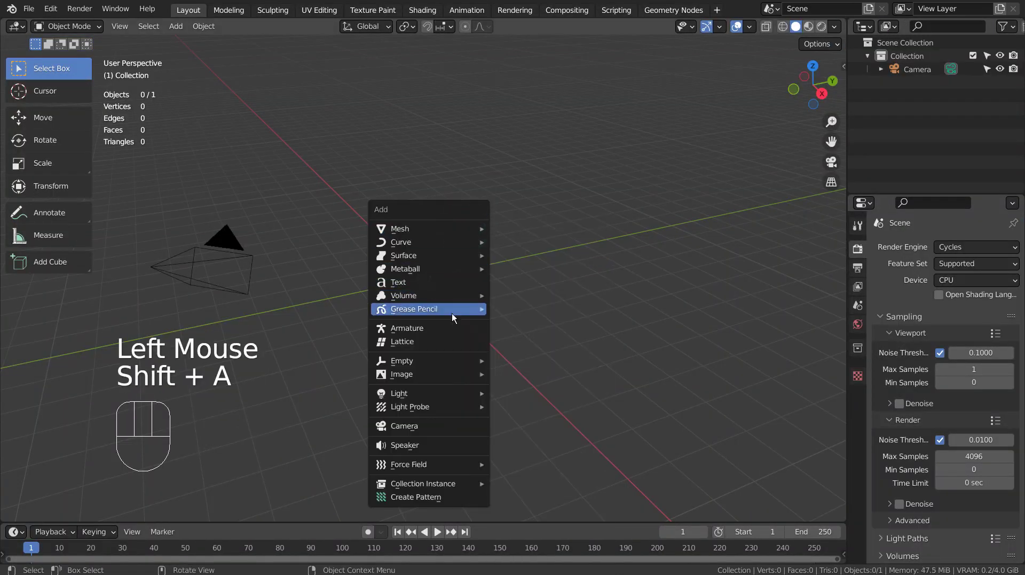
click(449, 283)
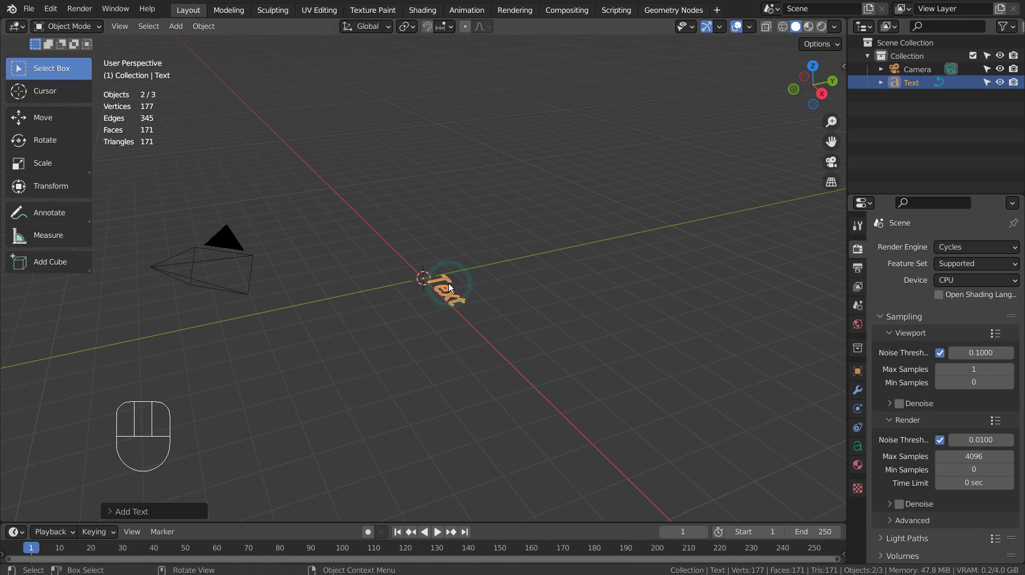
key(Tab)
key(BackSpace)
text(MEL)
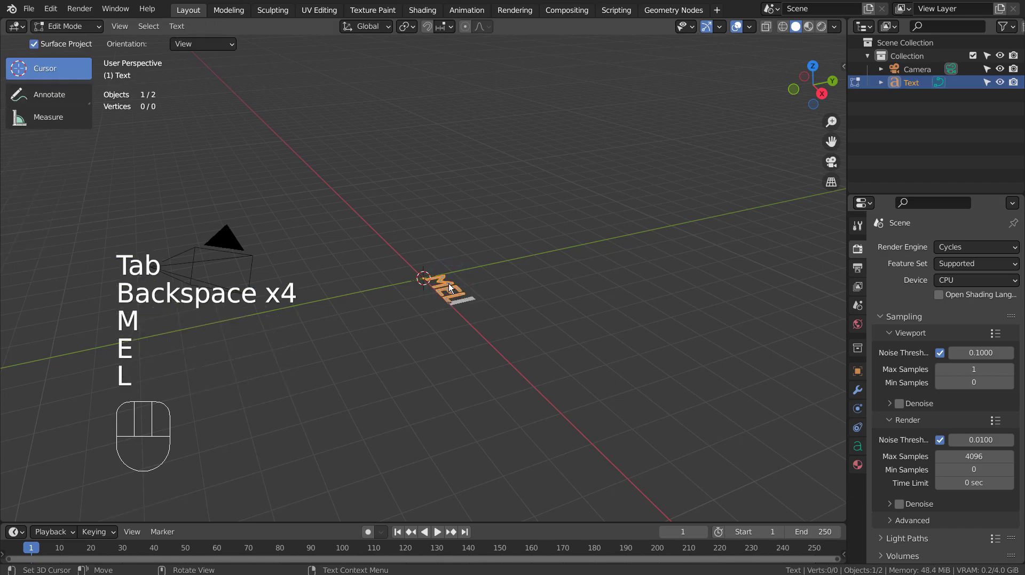
text(TING TEXT)
key(Tab)
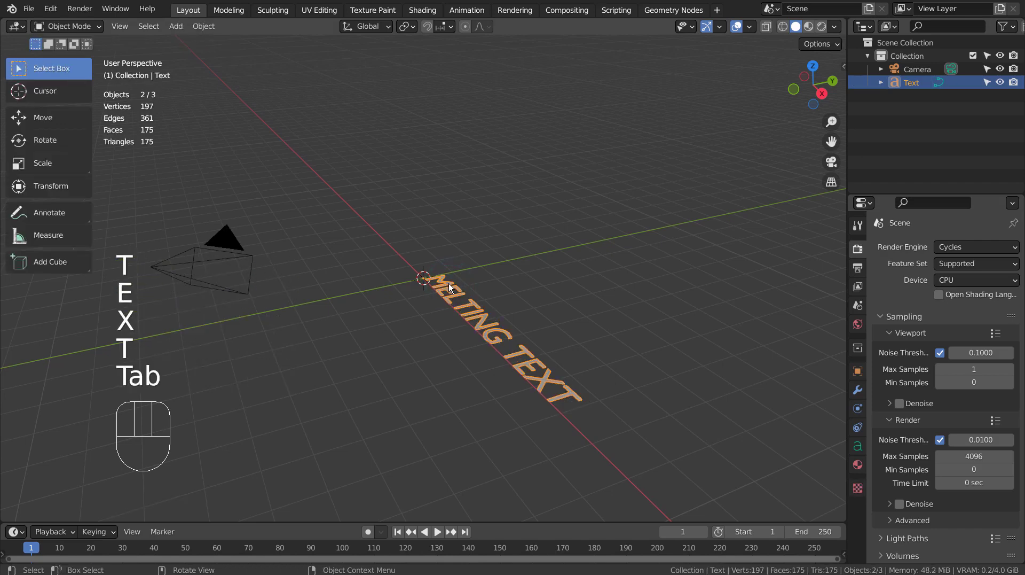
Step: Rotate the text 90 degrees on the X axis so it stands upright
key(r)
key(x)
key(9)
key(0)
key(Return)
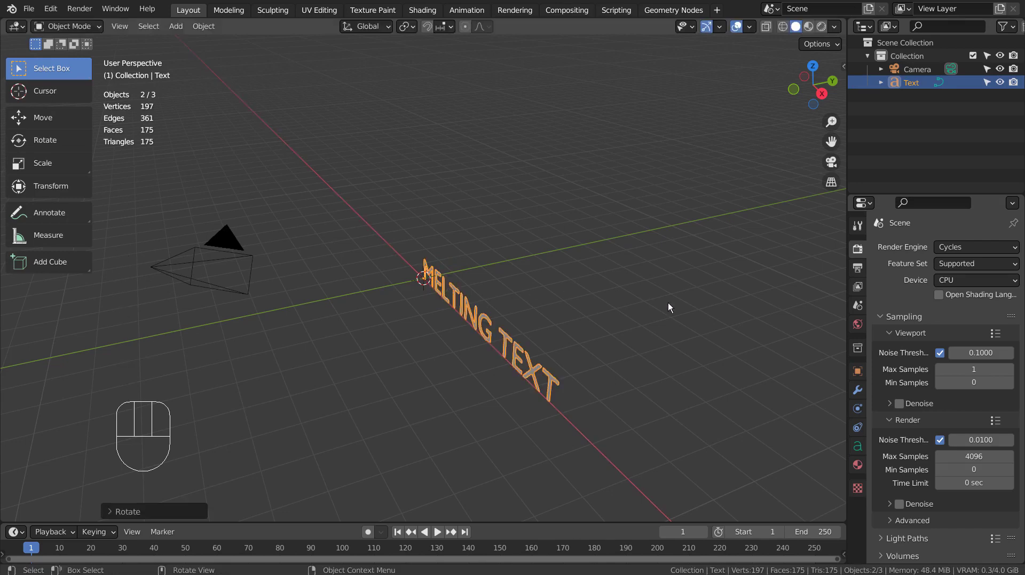
Step: Load ObelixPro Bold Italic as the text's regular font and frame the lettering in view
click(861, 447)
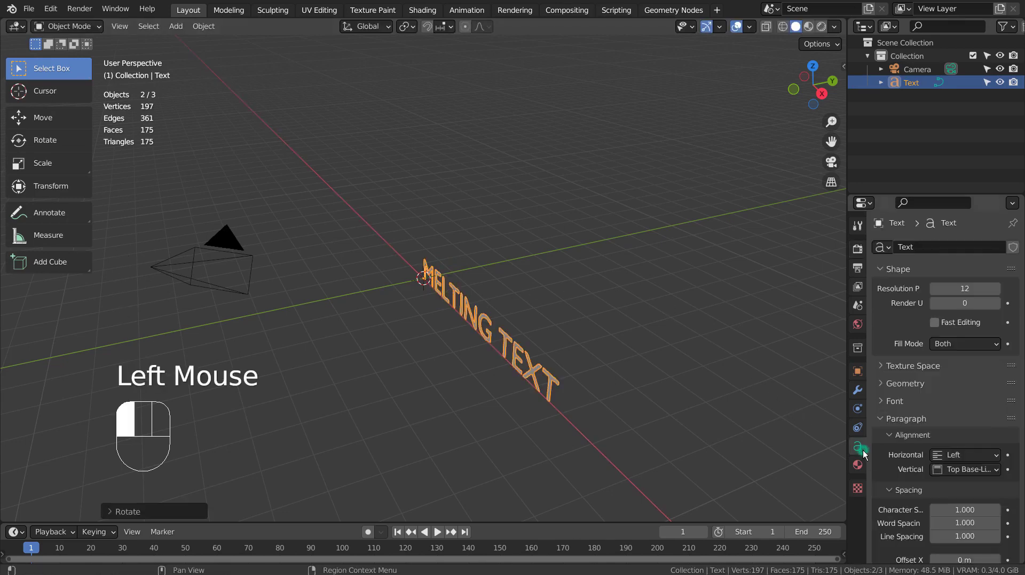
scroll(973, 395, down, 2)
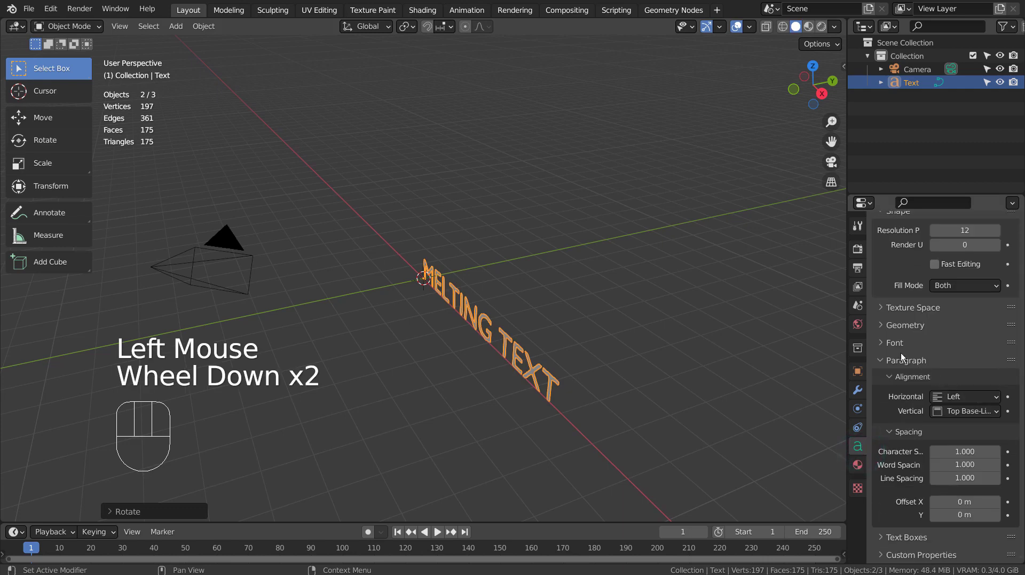
click(882, 342)
click(995, 362)
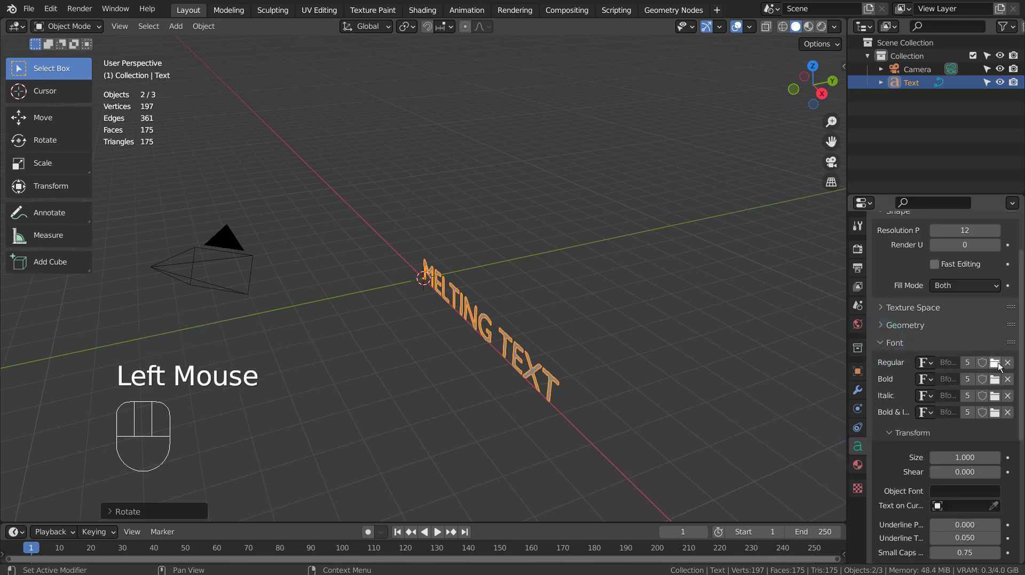
scroll(726, 256, down, 8)
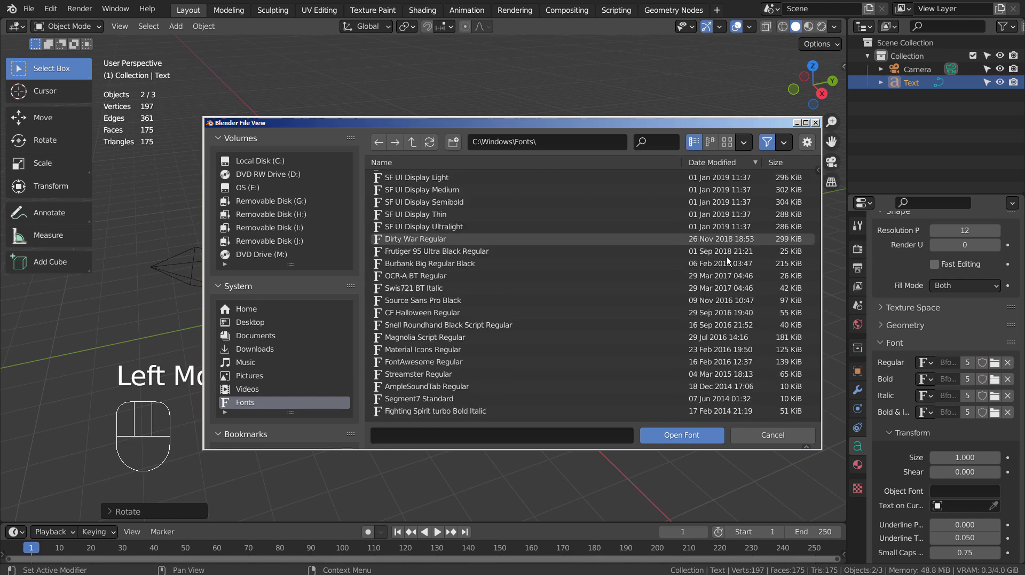
scroll(726, 257, down, 2)
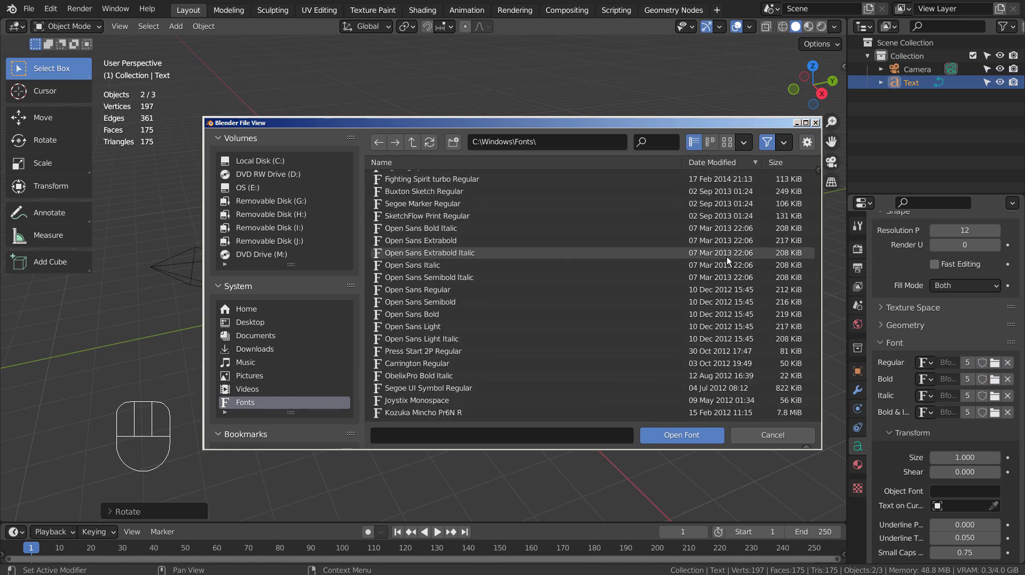
click(393, 377)
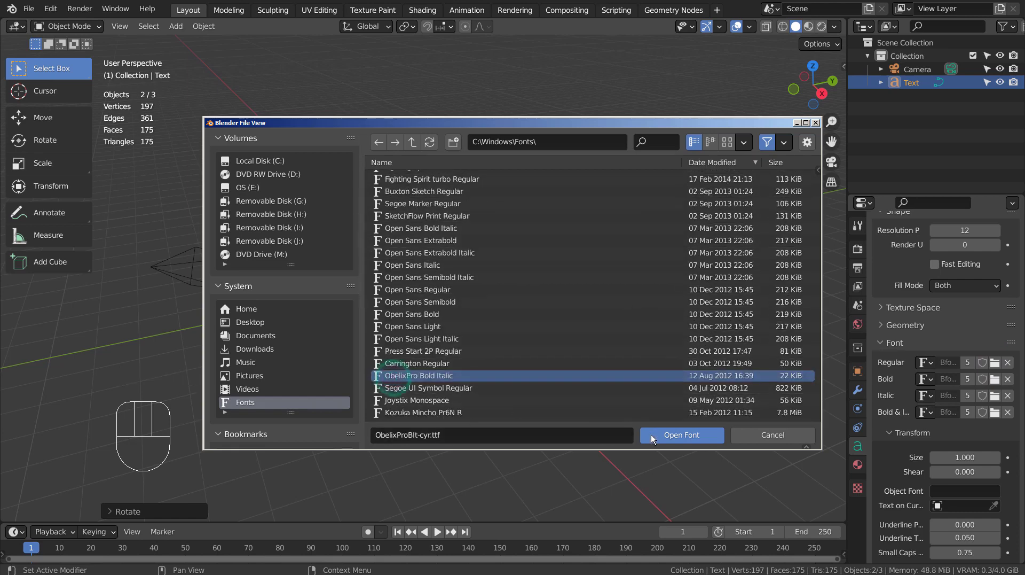
click(667, 435)
middle_drag(571, 394, 556, 353)
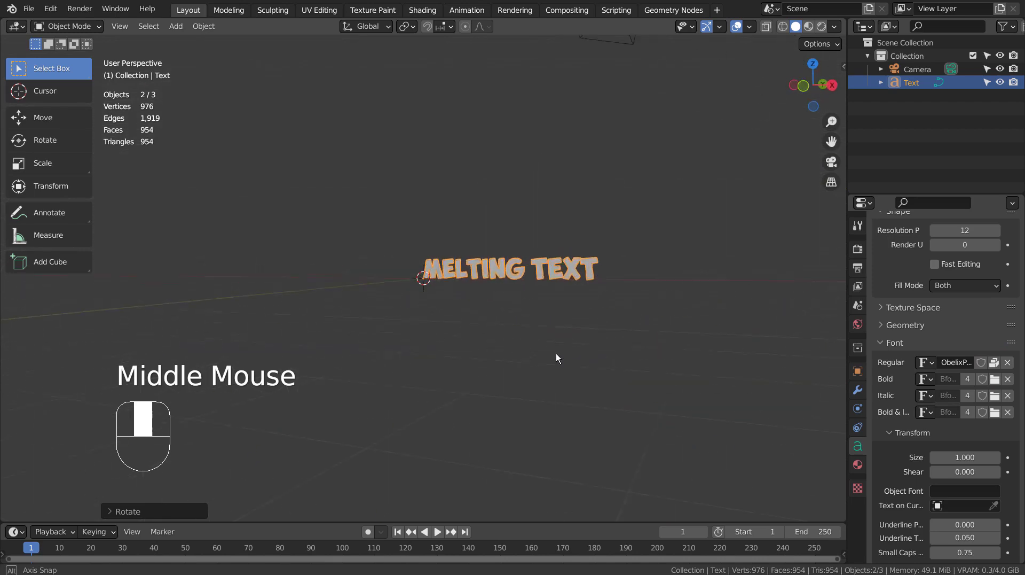
scroll(560, 354, up, 2)
key(KP_Decimal)
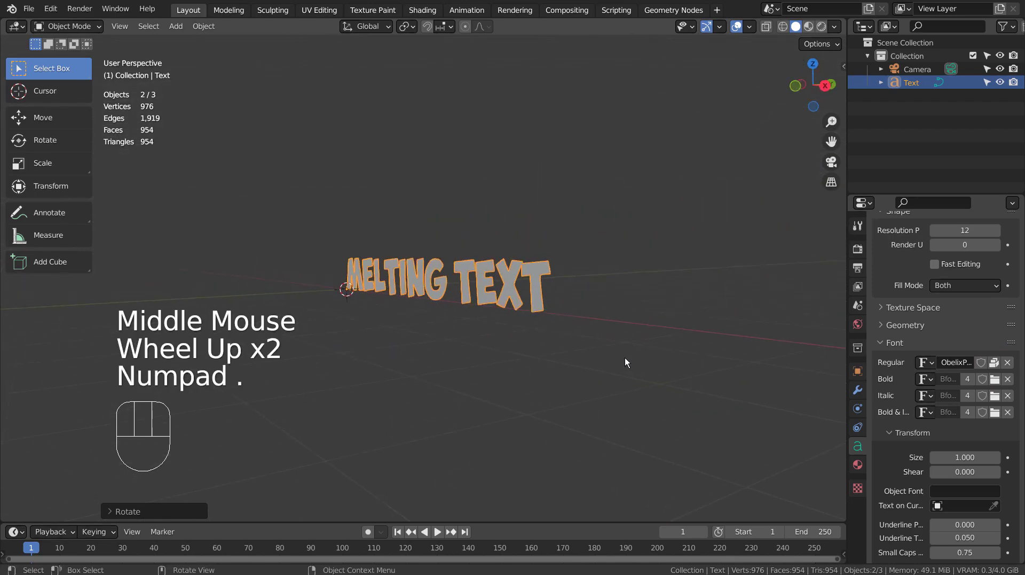
middle_drag(625, 357, 643, 394)
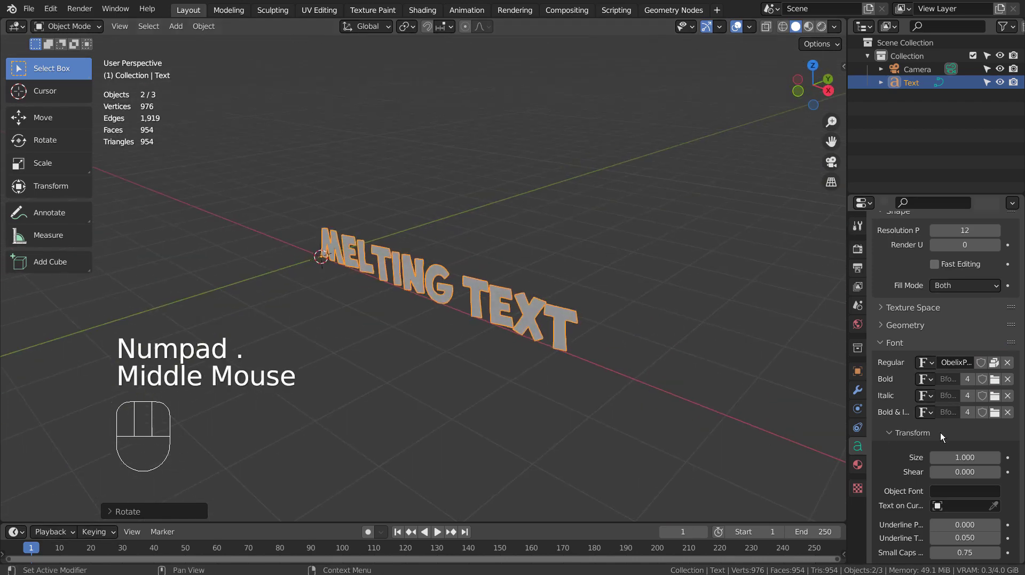
Step: In the text Geometry settings, set Extrude to 0.133 m and Bevel Depth to 0.019 m
click(884, 324)
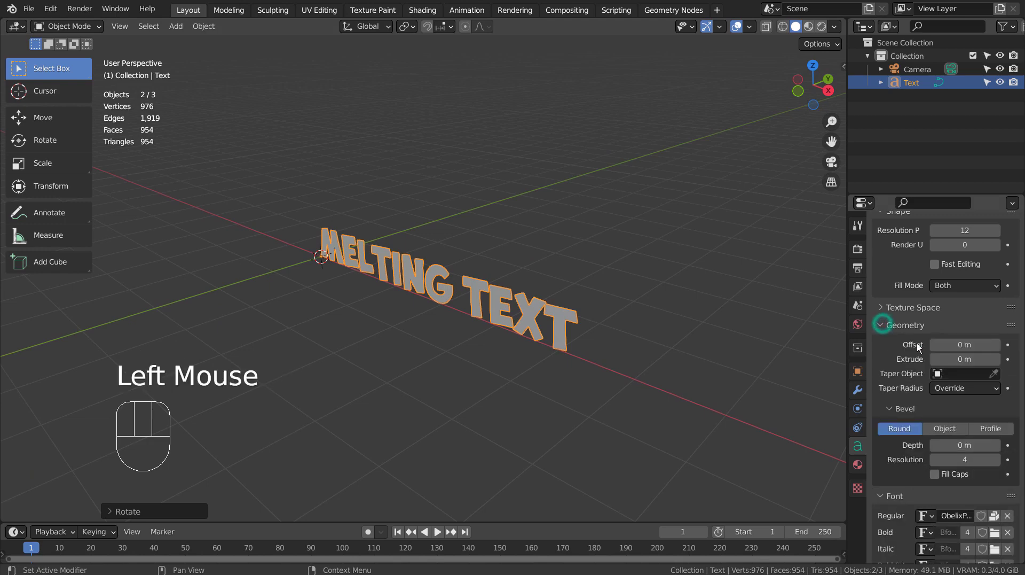
shift+drag(964, 359, 983, 359)
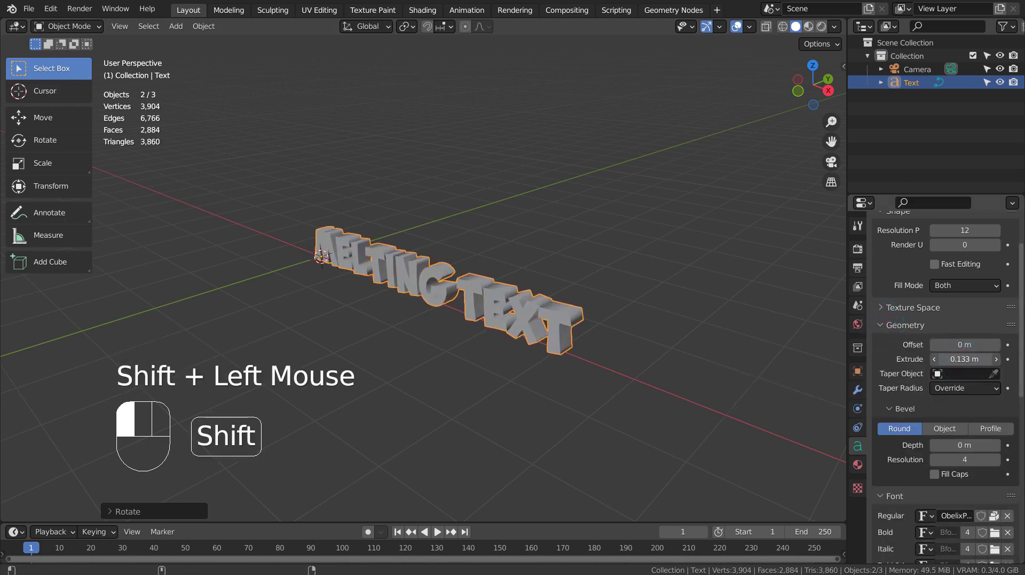
shift+click(968, 445)
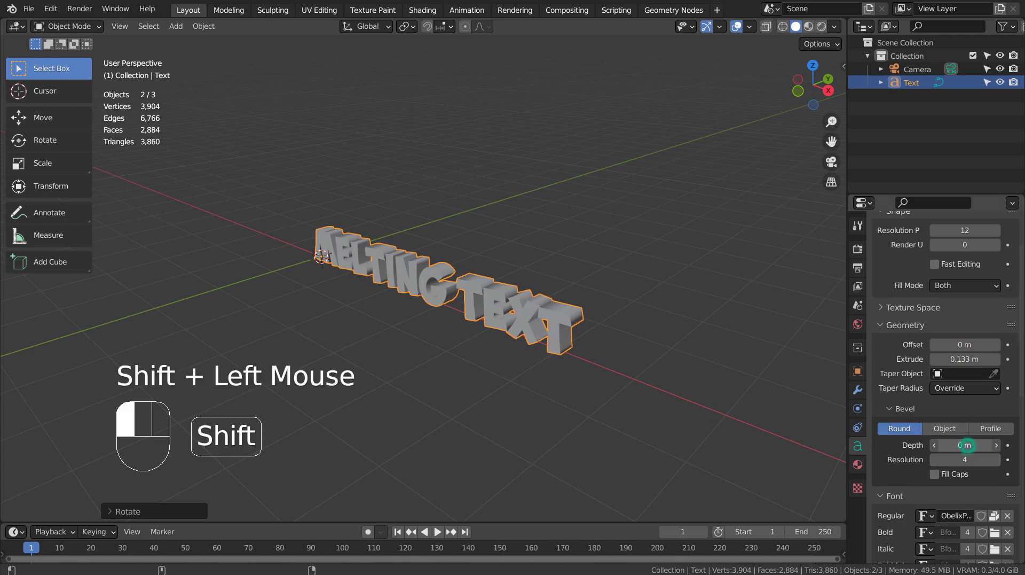
shift+drag(968, 445, 972, 445)
middle_drag(512, 369, 577, 254)
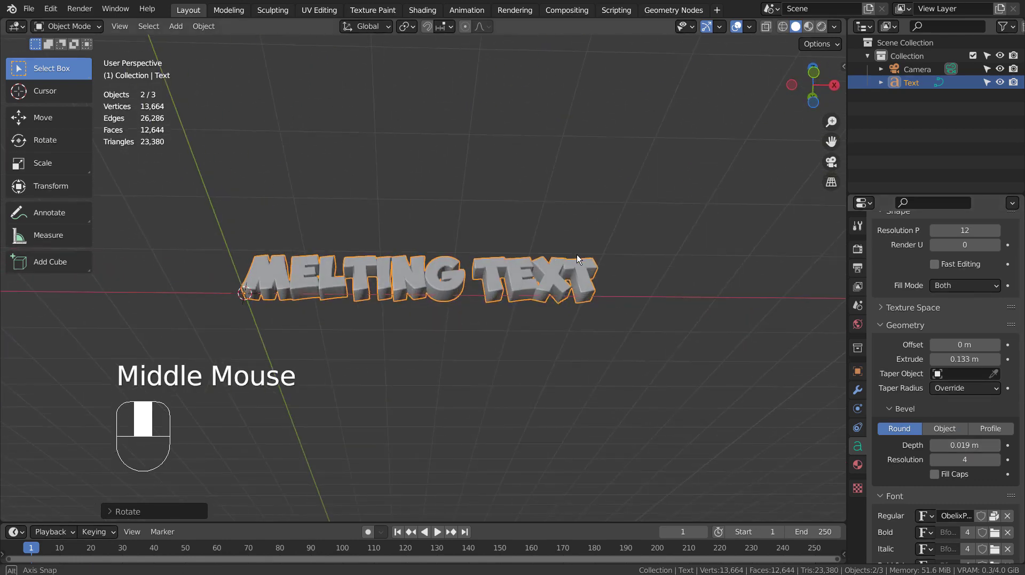
scroll(575, 279, up, 2)
scroll(577, 281, down, 3)
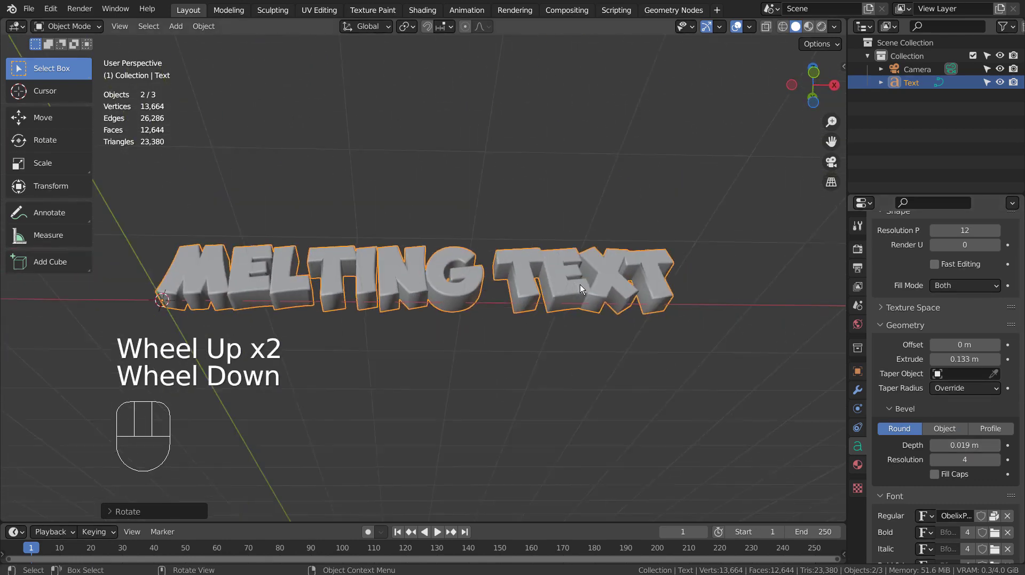
Step: Set the render resolution X and Y both to 800 px
click(859, 249)
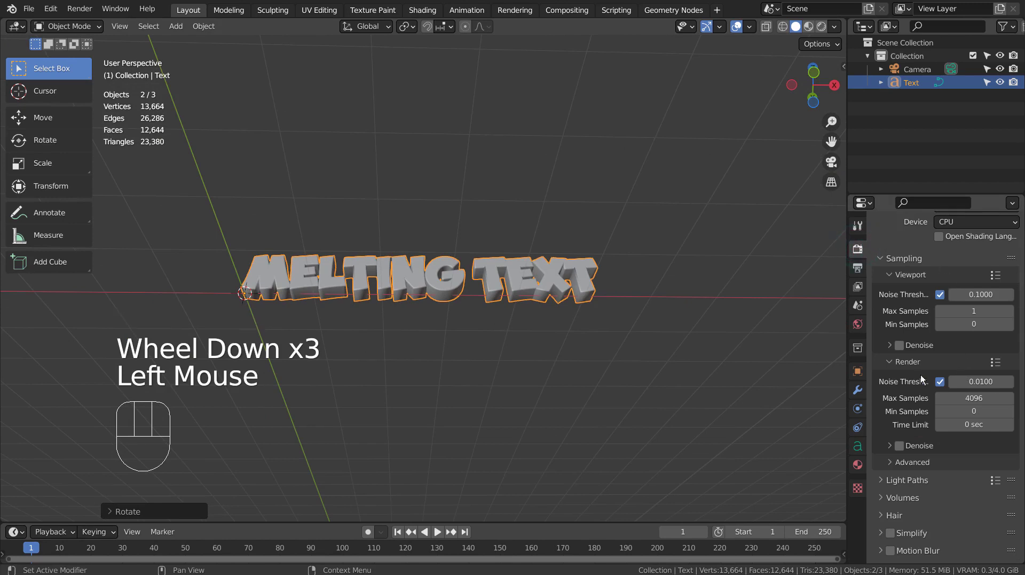
click(858, 268)
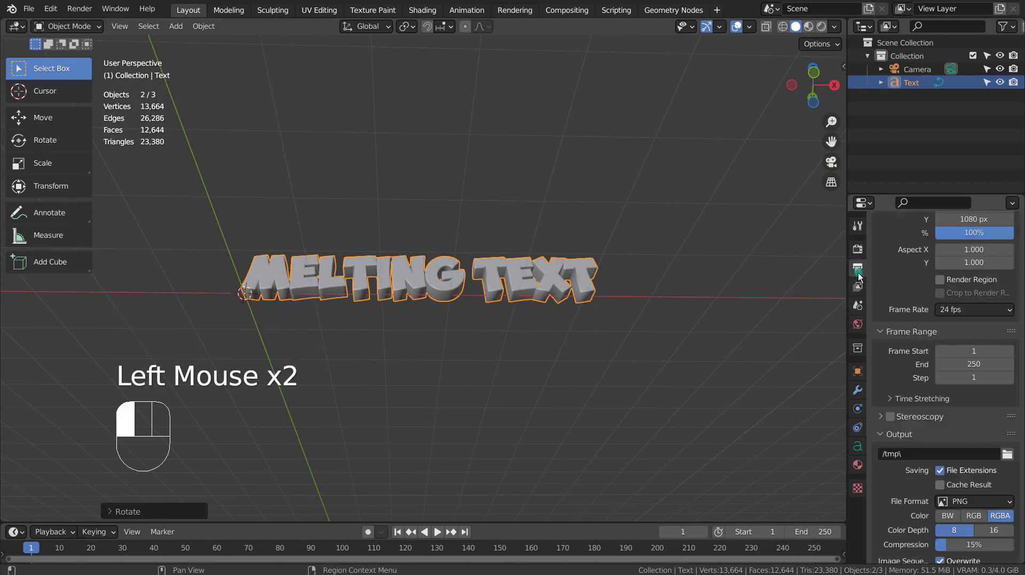
scroll(969, 234, up, 2)
click(972, 265)
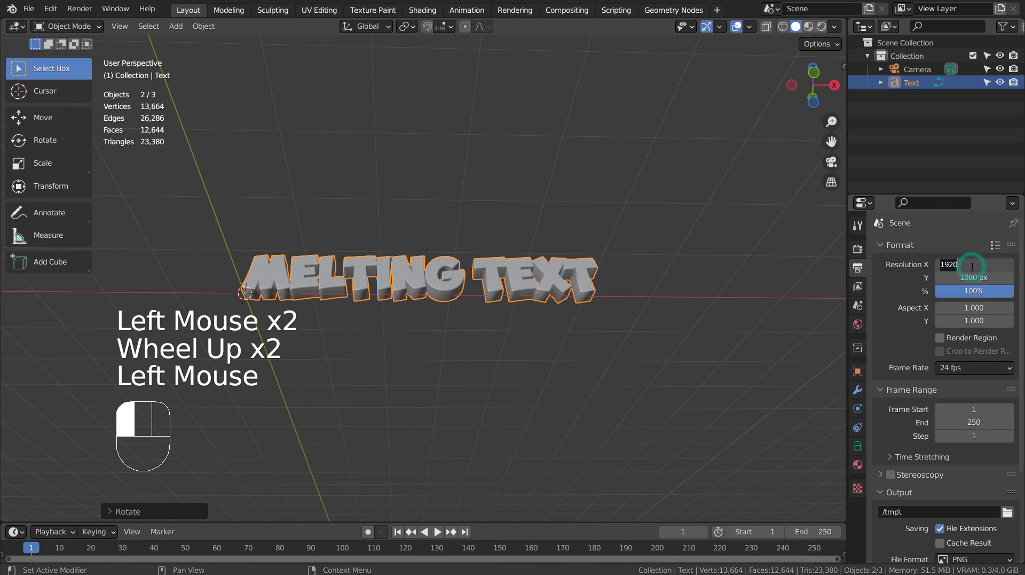
text(800800)
key(Return)
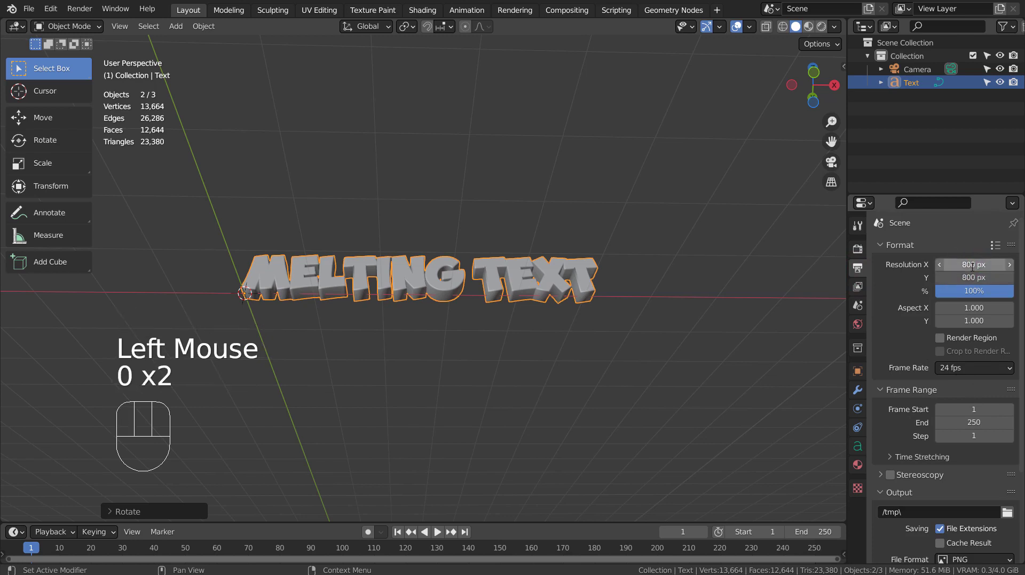
Step: Align the camera to the current view and adjust it with walk navigation to frame MELTING TEXT
click(720, 374)
key(ctrl+alt+KP_0)
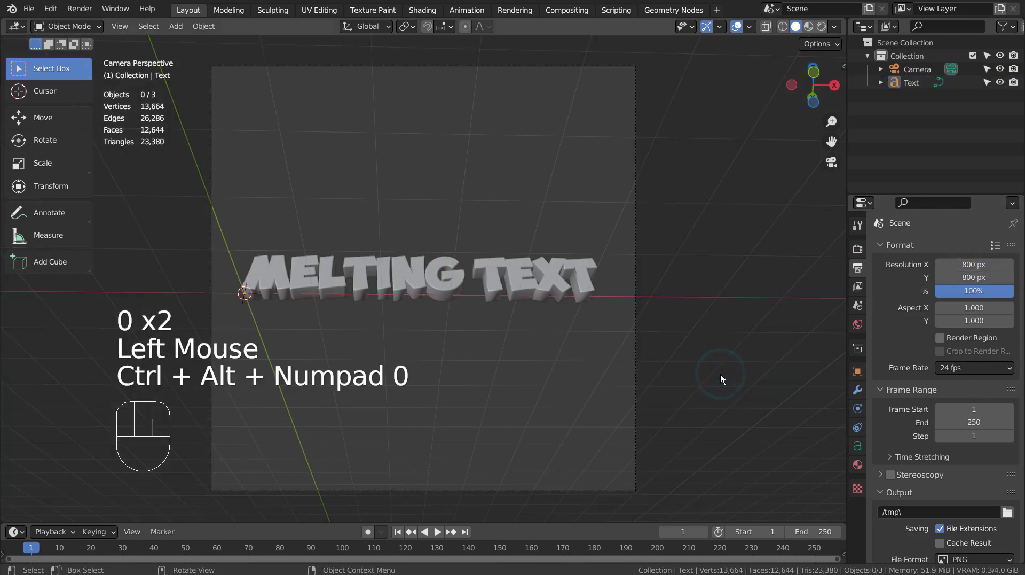
key(shift+grave)
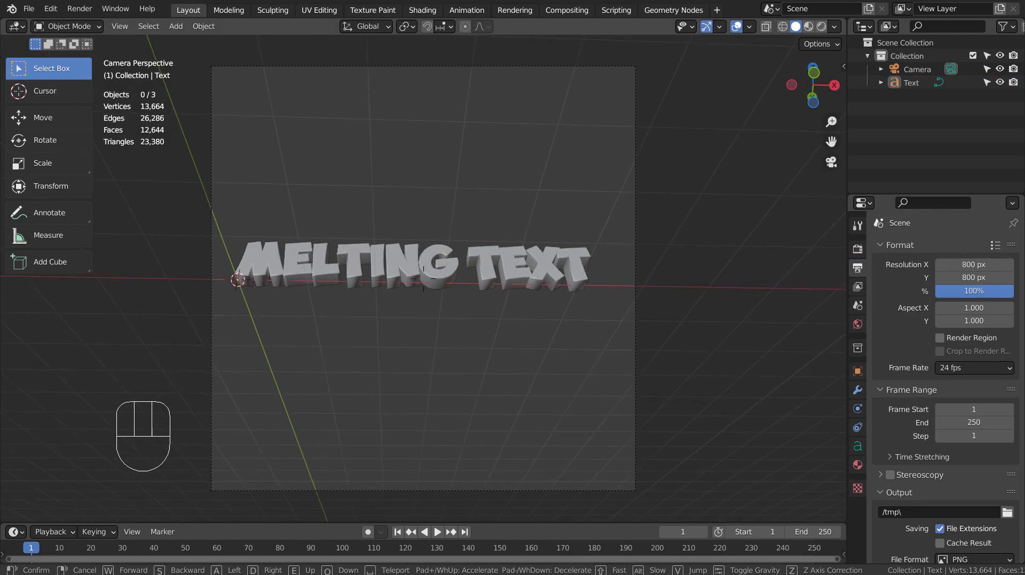
click(424, 279)
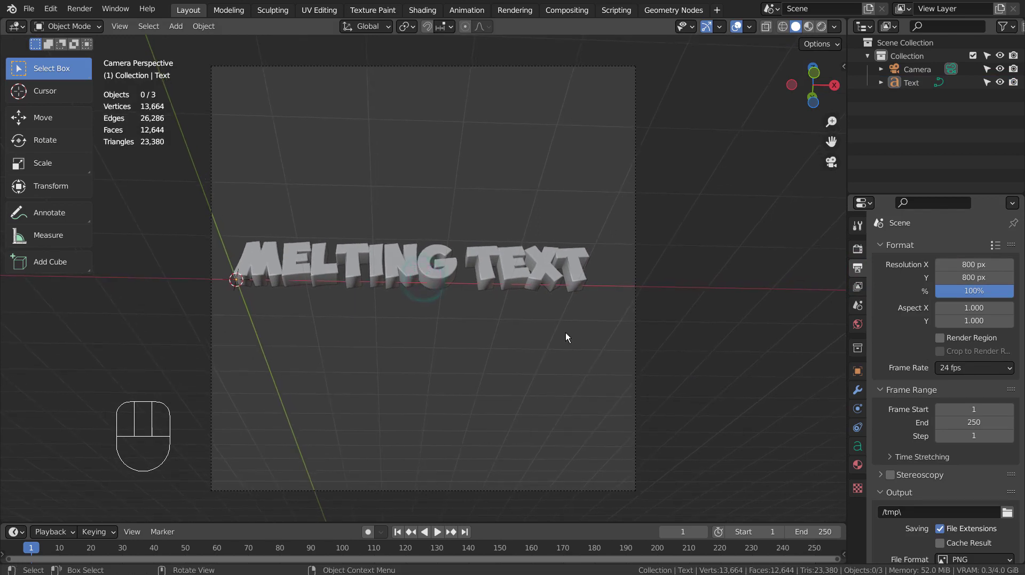
key(shift+grave)
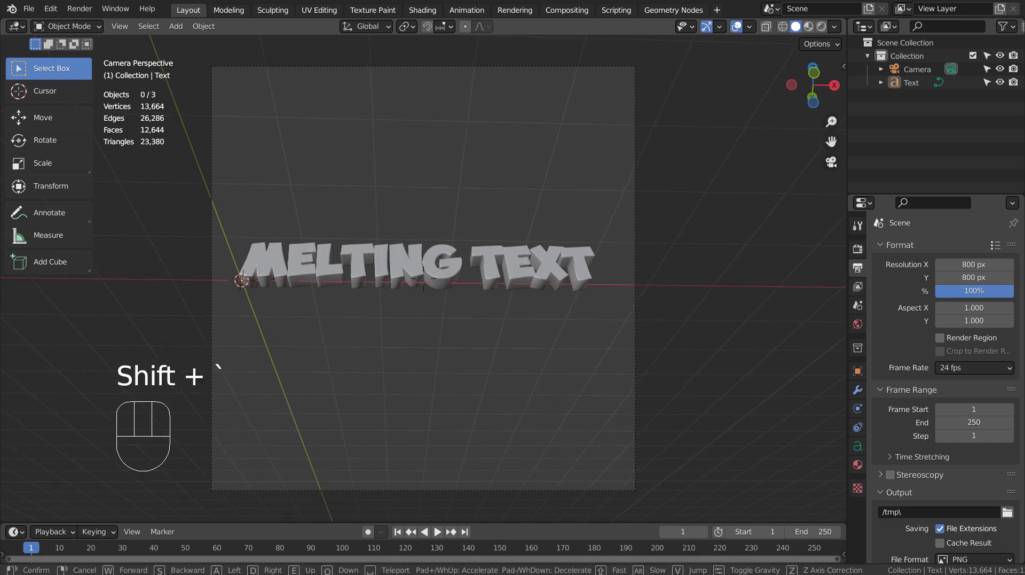
Step: Add a UV sphere and scale it up to enclose the whole scene
click(424, 279)
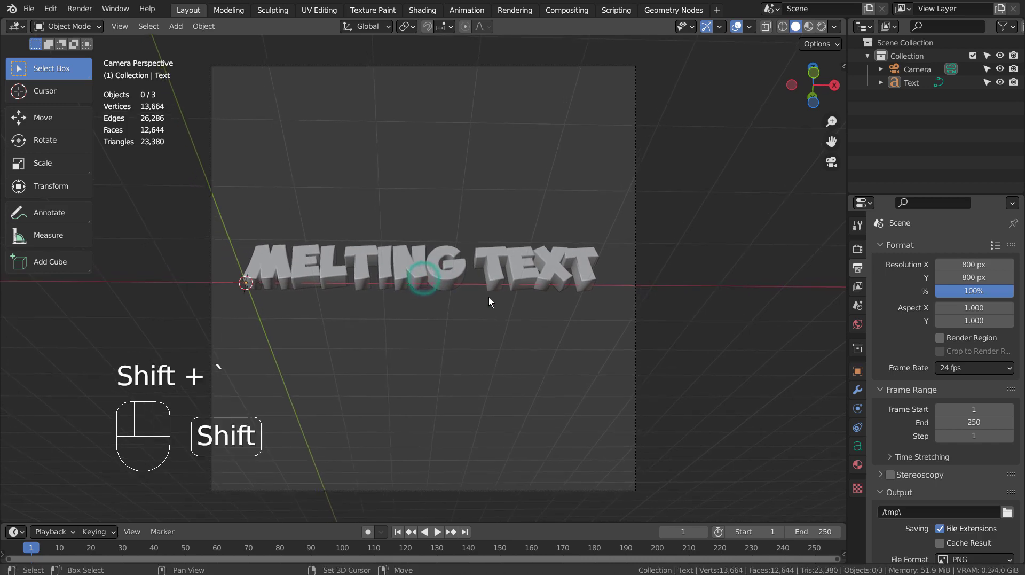
key(shift+a)
mouse_move(479, 251)
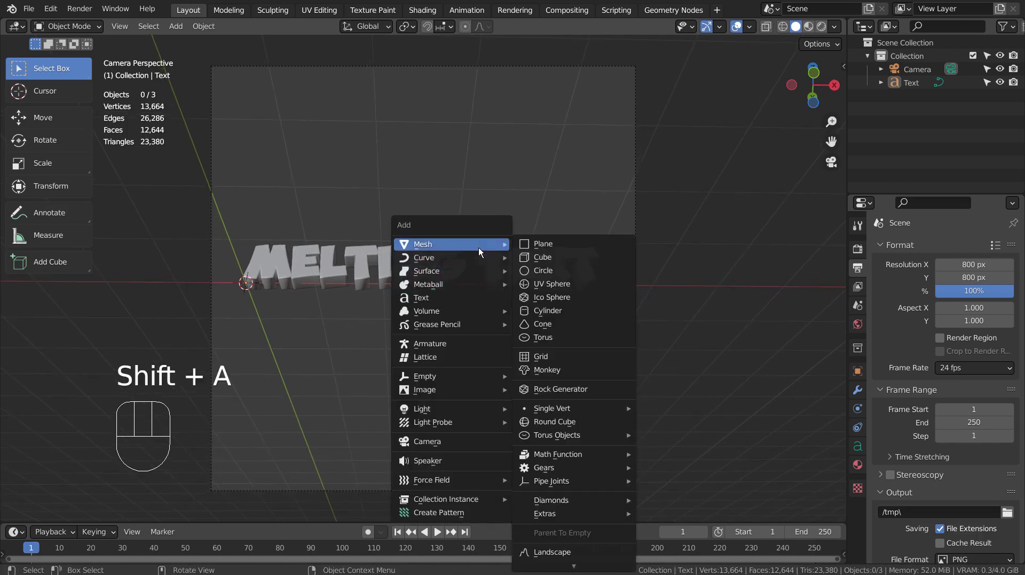
click(524, 284)
key(s)
click(713, 251)
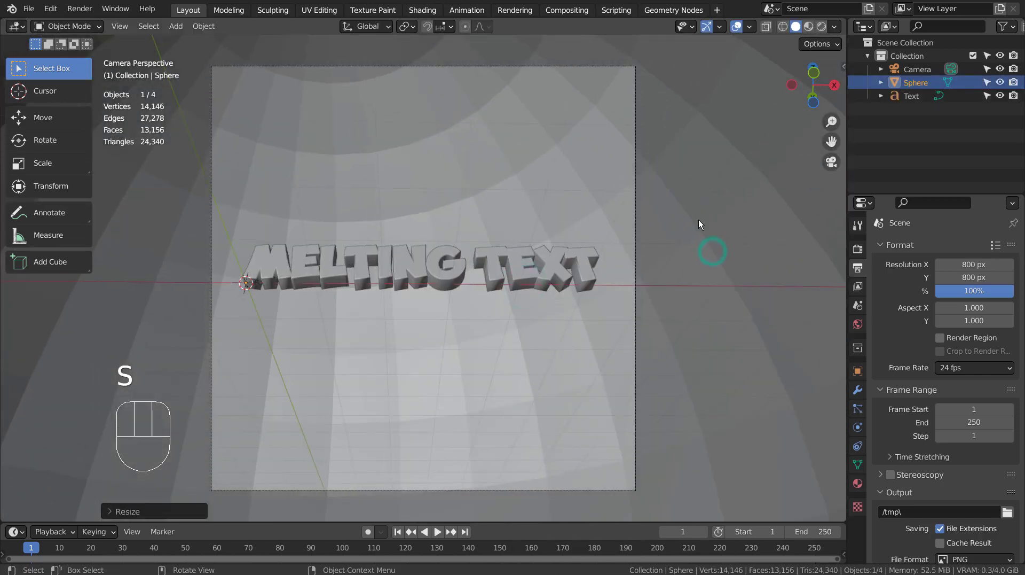
Step: Subdivide the sphere at level 3, shade it smooth and switch to material preview
key(ctrl+3)
right_click(547, 131)
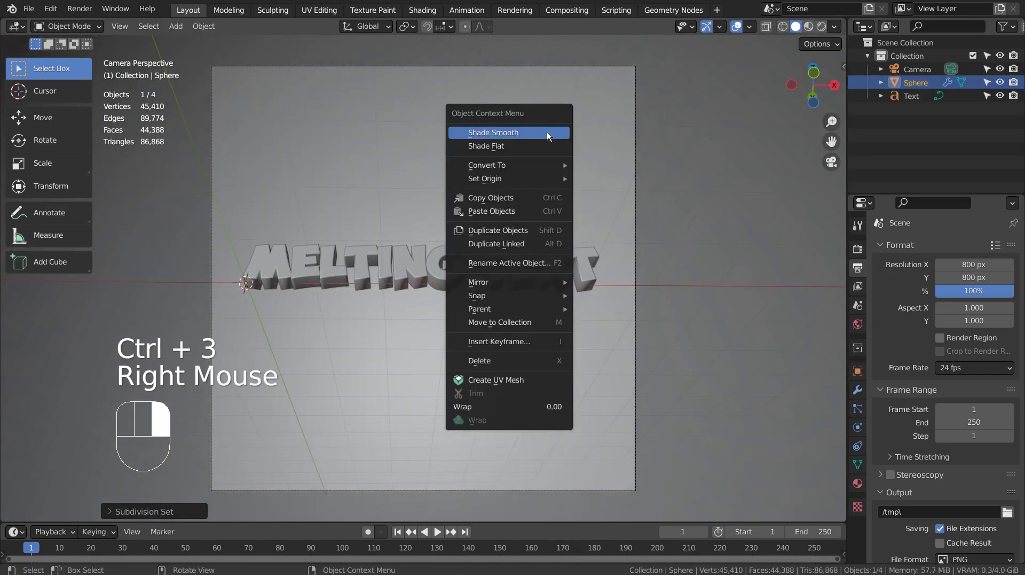
click(547, 131)
click(810, 26)
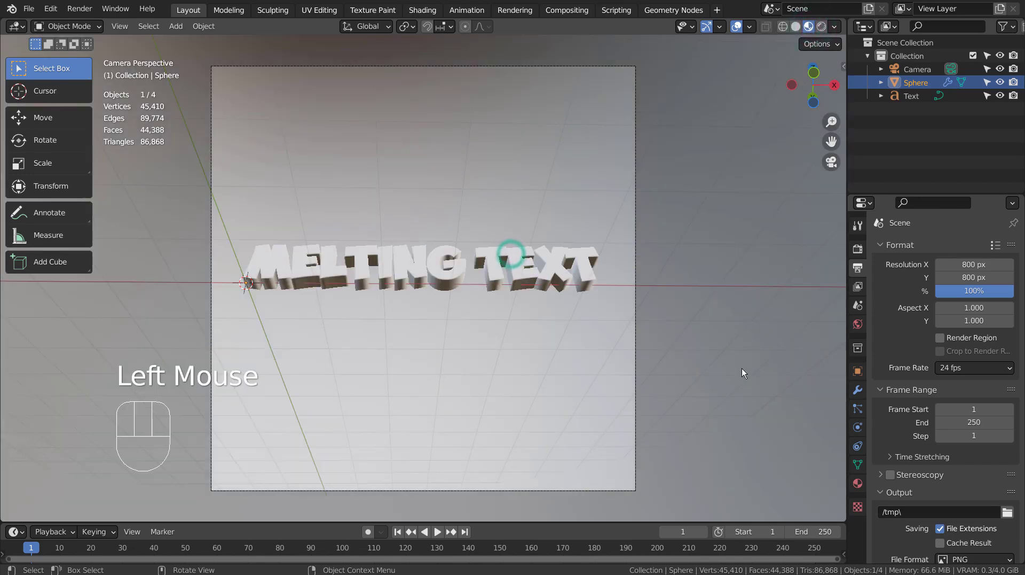
Step: Give the sphere a new material with a lavender-blue base colour
click(857, 483)
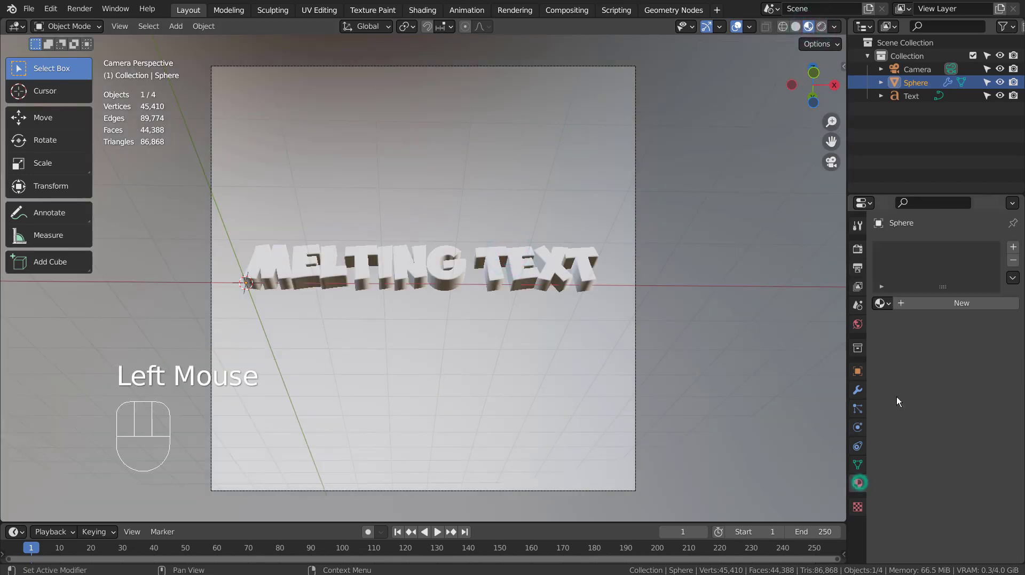
click(940, 302)
click(971, 418)
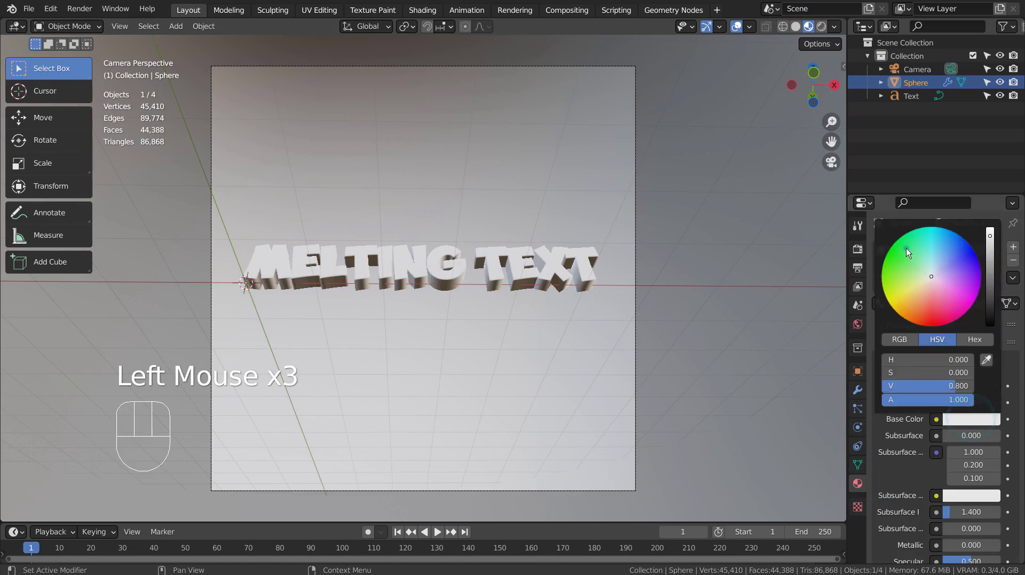
click(905, 248)
drag(939, 247, 954, 256)
click(952, 267)
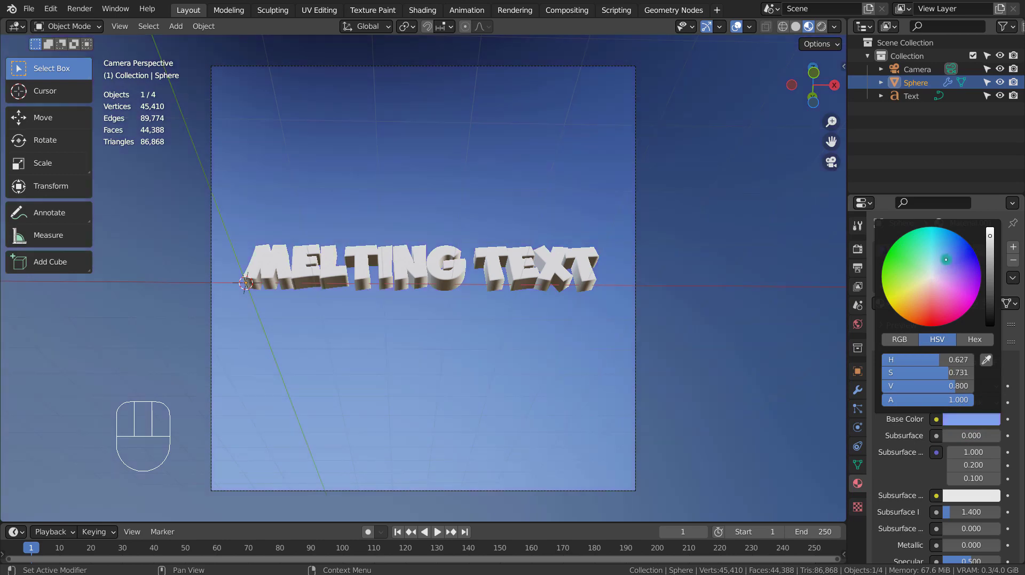
Step: Give the MELTING TEXT a new material with a green base colour
click(586, 266)
click(970, 299)
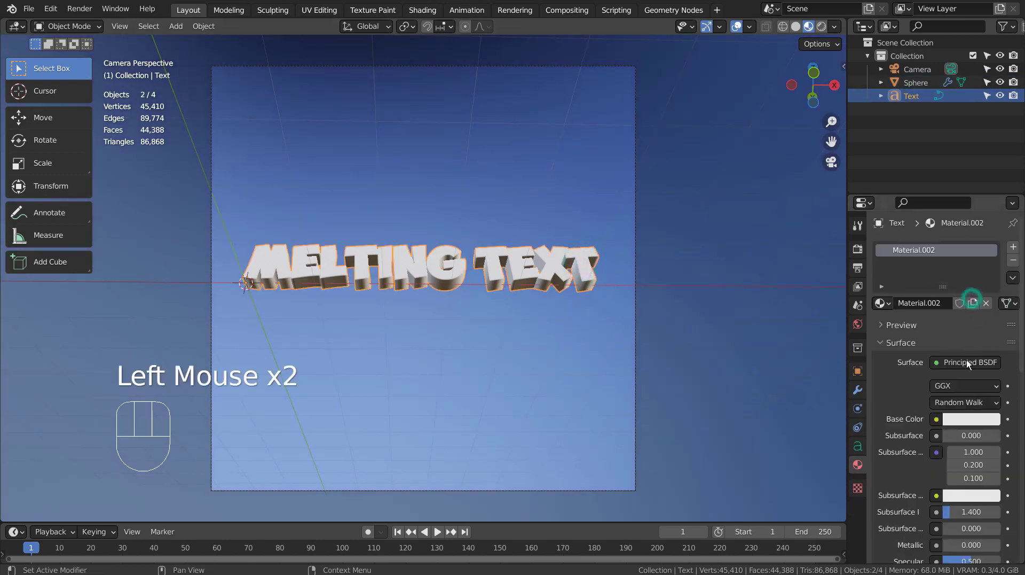
click(969, 421)
click(894, 248)
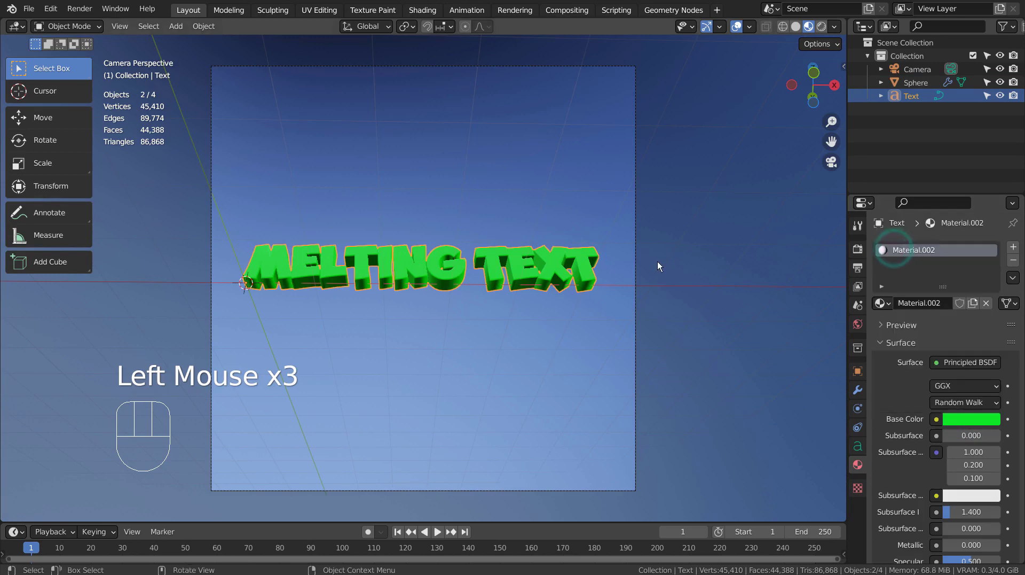
click(682, 229)
middle_drag(681, 228, 768, 291)
Step: Convert the MELTING TEXT object to a mesh and enter Edit Mode on it
scroll(550, 260, up, 2)
scroll(550, 260, up, 2)
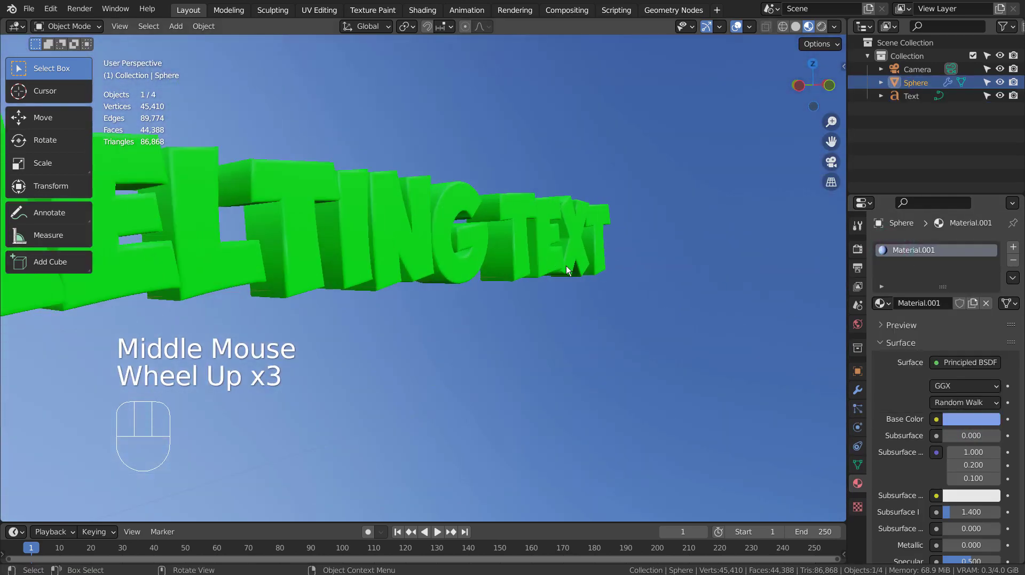
middle_drag(550, 261, 416, 298)
click(581, 231)
right_click(581, 231)
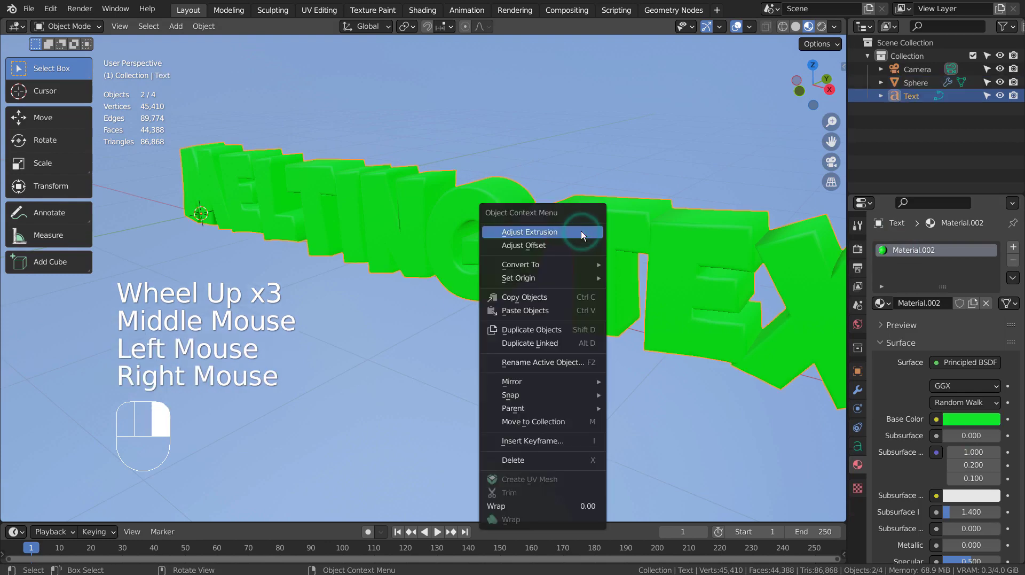
mouse_move(590, 265)
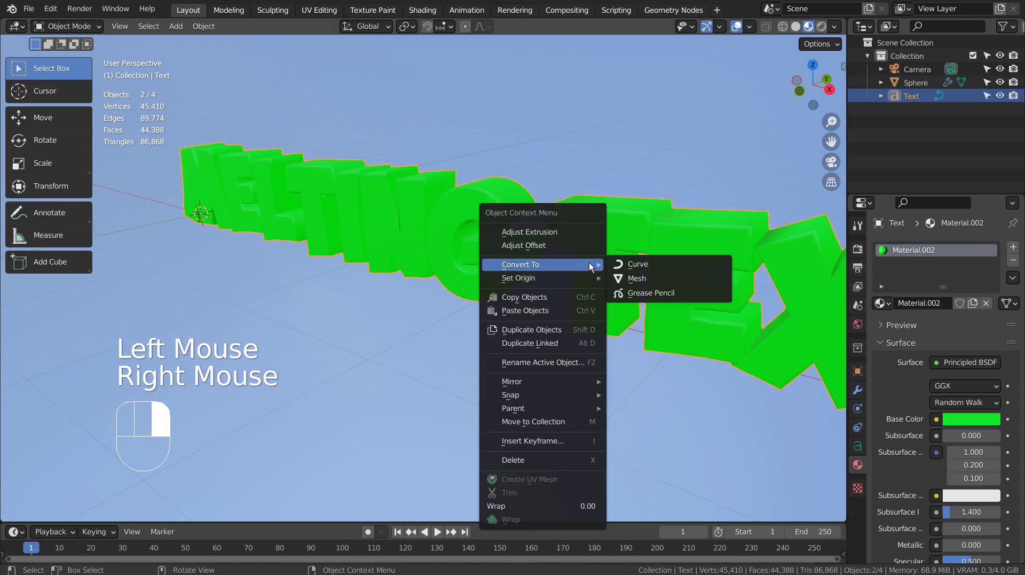
click(678, 276)
key(Tab)
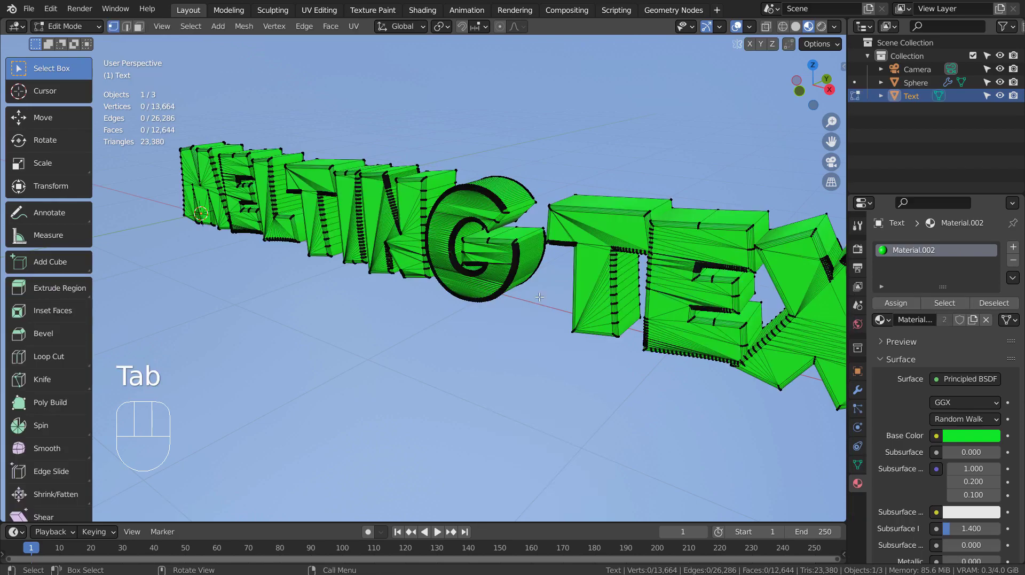
mouse_move(540, 296)
middle_down()
mouse_move(752, 288)
mouse_move(533, 283)
mouse_move(550, 245)
mouse_move(593, 369)
mouse_move(541, 305)
middle_up()
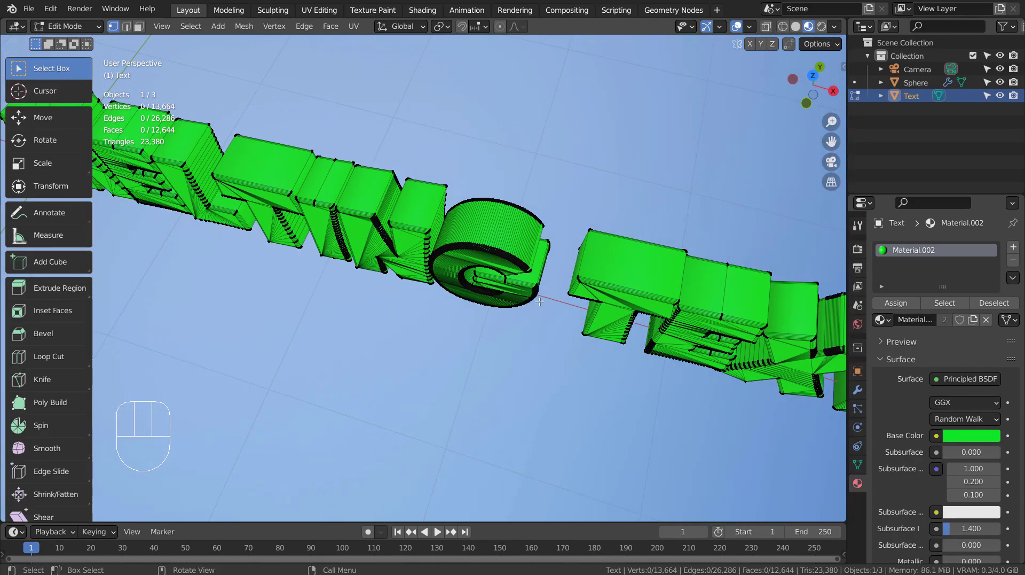
Step: Select all faces, subdivide three times, then apply Limited Dissolve to clean up the mesh
key(a)
key(3)
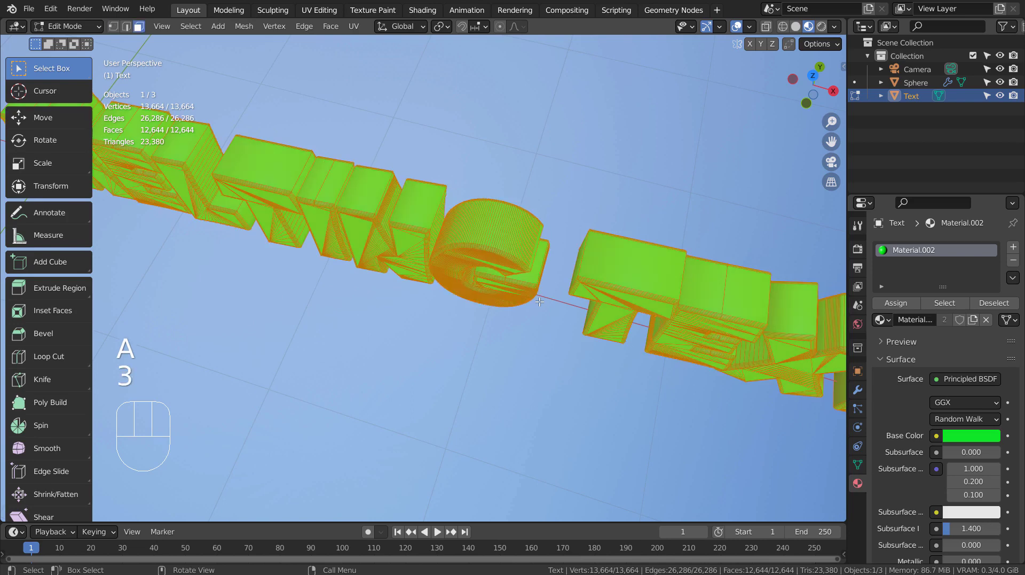
right_click(540, 301)
click(539, 318)
right_click(539, 301)
click(539, 318)
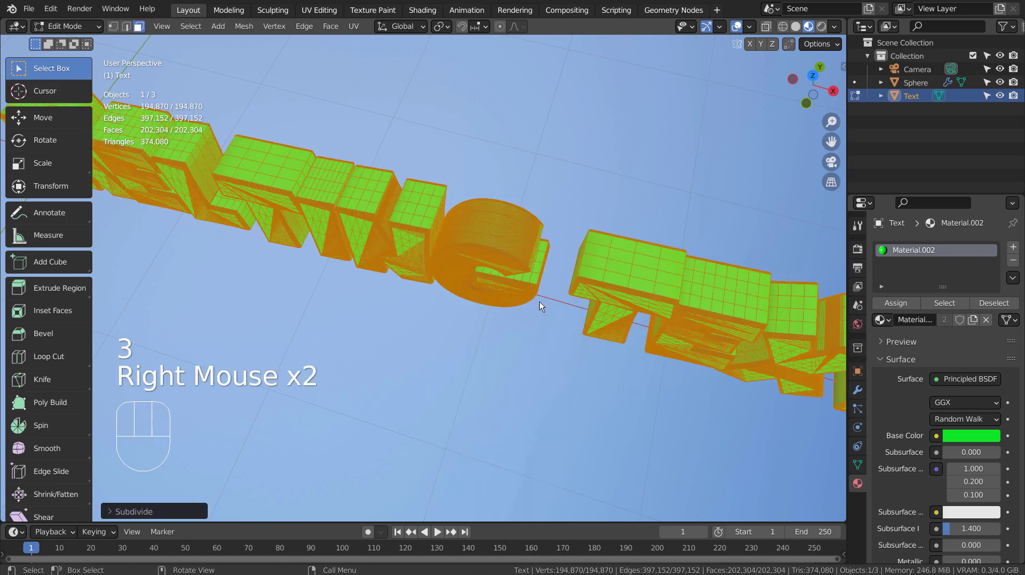
right_click(540, 305)
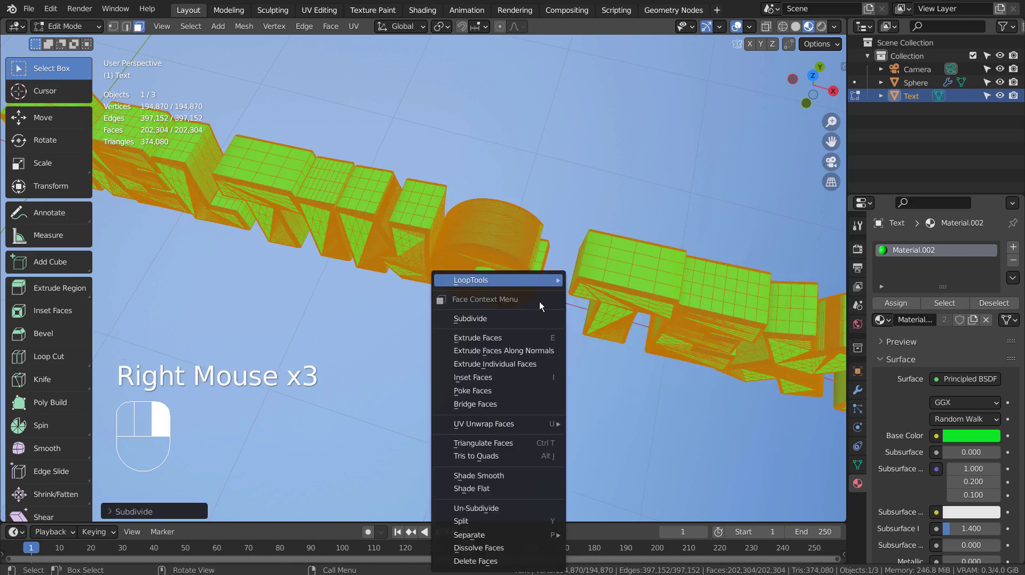
click(553, 326)
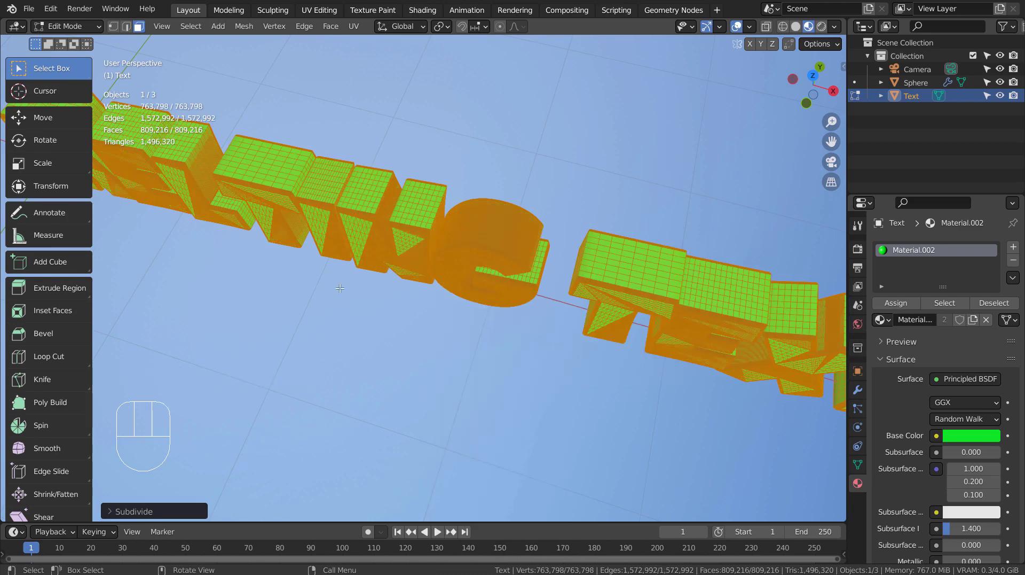
key(x)
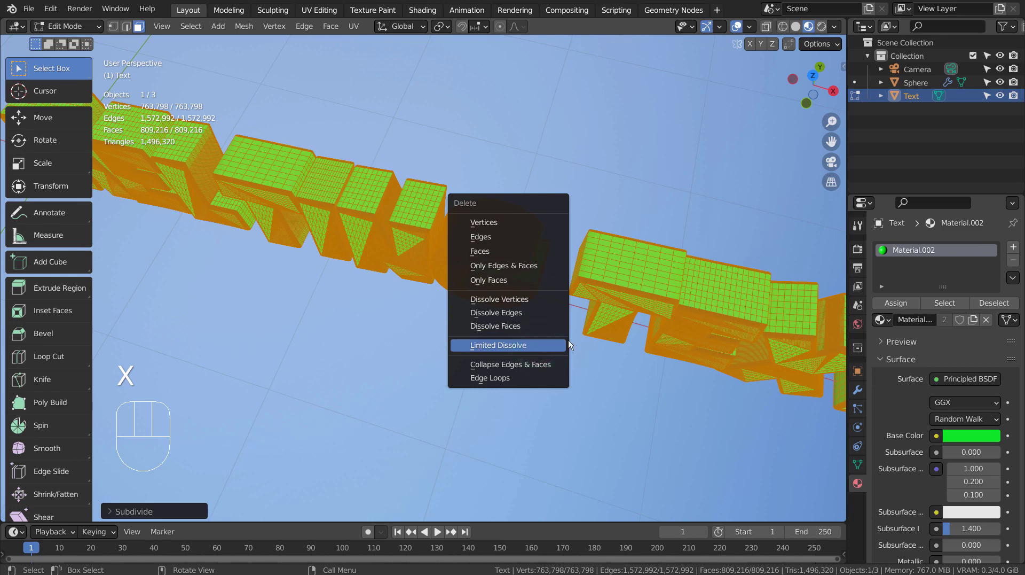
click(523, 346)
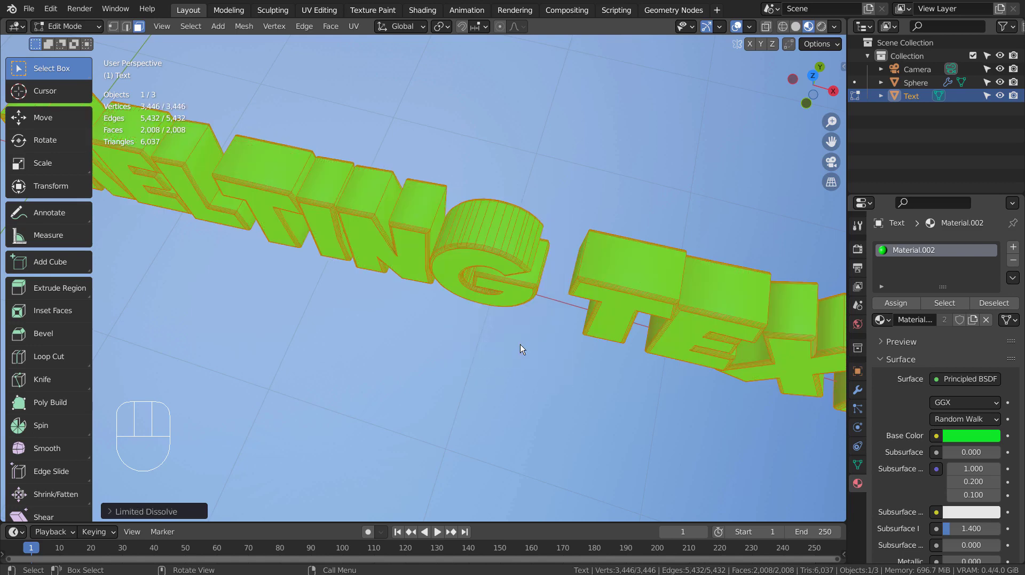
middle_drag(521, 344, 453, 278)
Step: Reselect the whole mesh and subdivide three more times to reach 117,126 vertices
key(Tab)
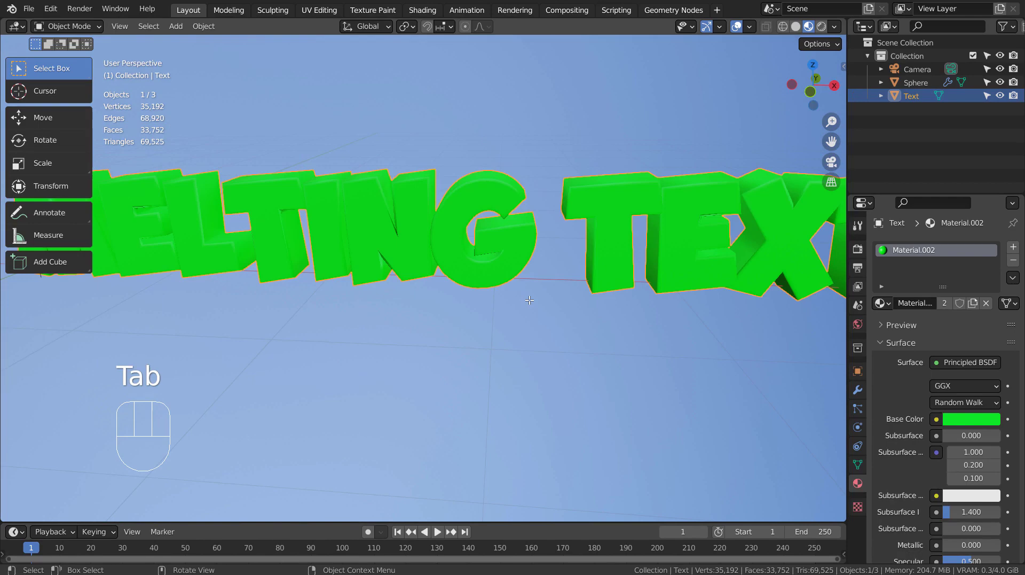
key(Tab)
key(a)
right_click(530, 300)
click(530, 305)
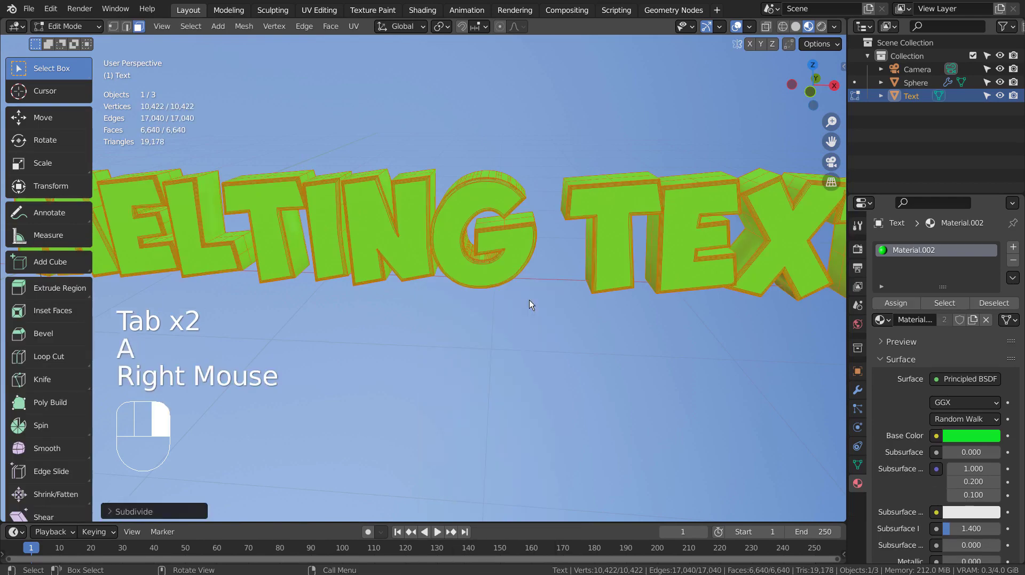
right_click(530, 300)
click(530, 301)
middle_drag(530, 300, 529, 385)
right_click(529, 385)
click(528, 386)
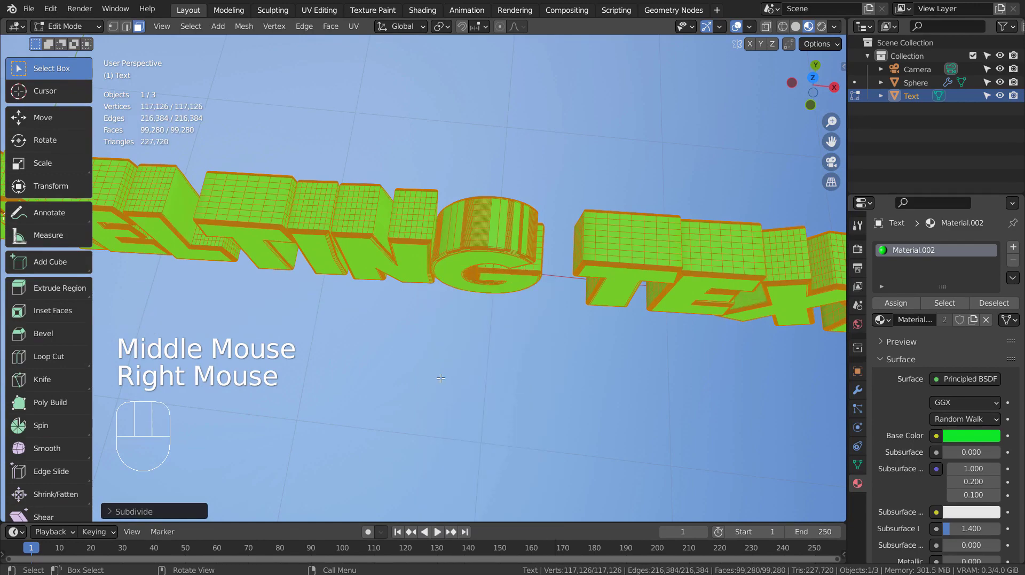
middle_drag(441, 377, 399, 244)
scroll(596, 255, up, 3)
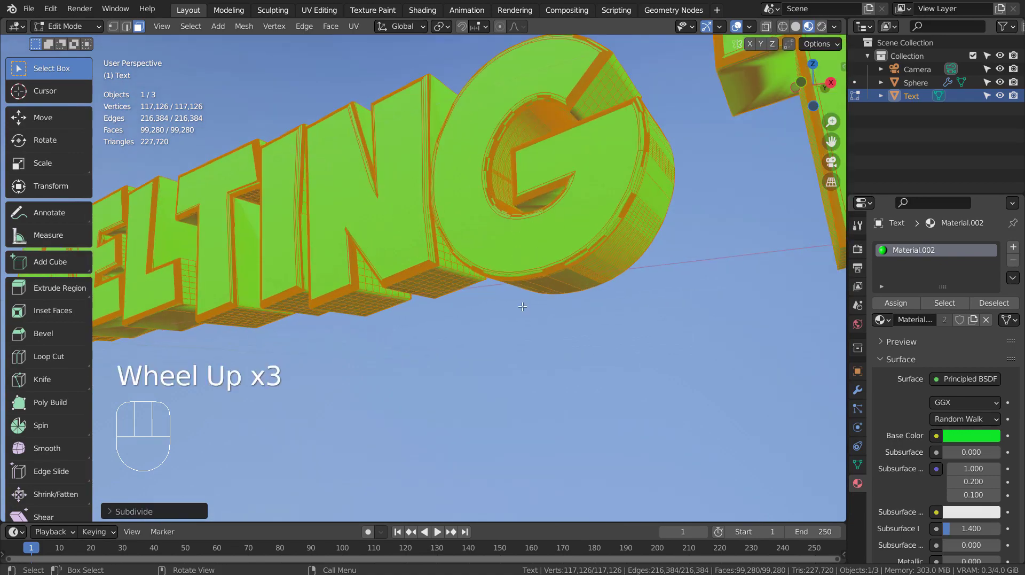
middle_drag(596, 256, 545, 242)
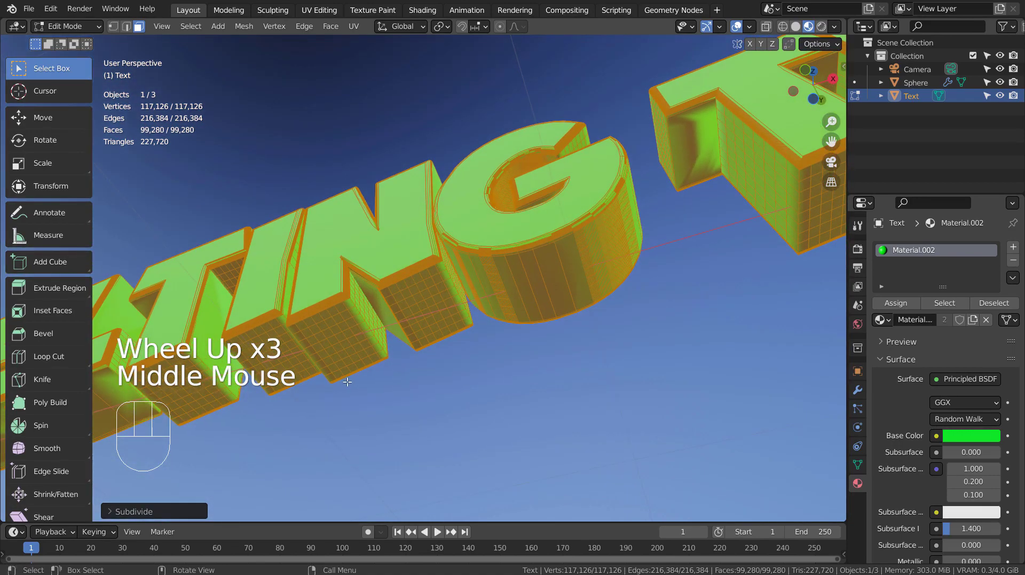
scroll(347, 381, down, 2)
shift+middle_drag(358, 381, 491, 337)
Step: In vertex mode, select vertices along the bottoms of the MELTING letters
key(1)
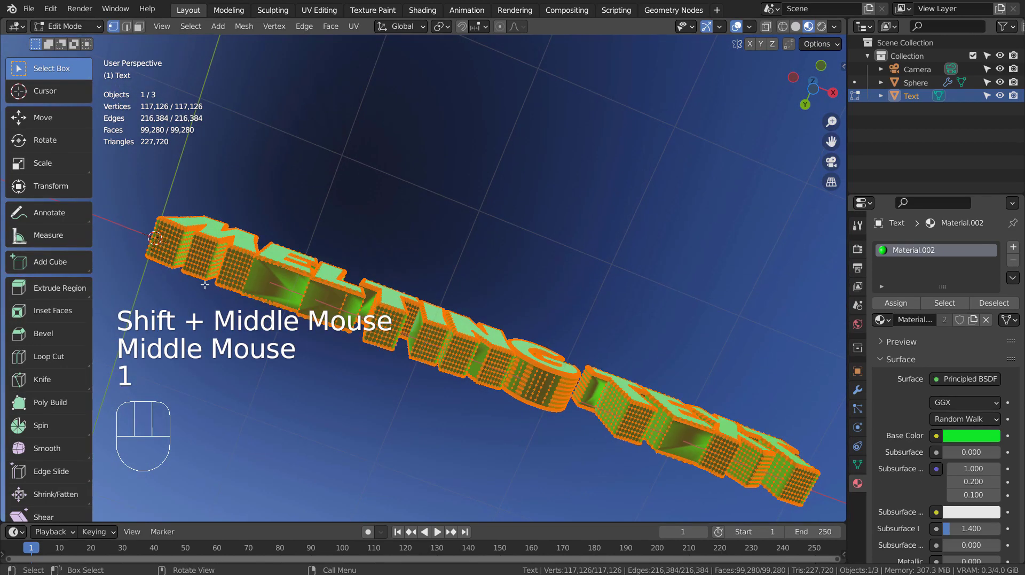
click(168, 248)
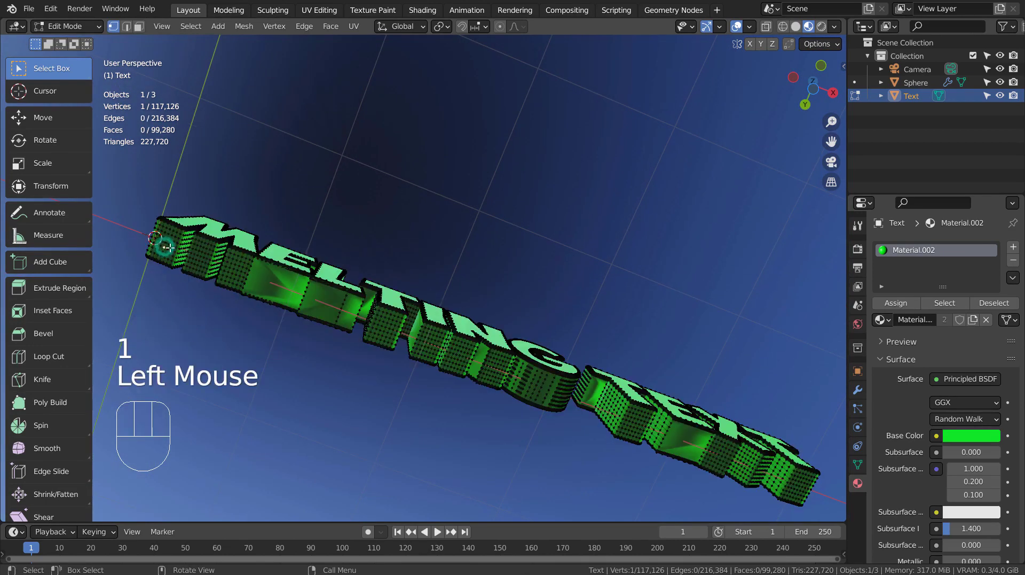
shift+click(198, 255)
shift+click(239, 261)
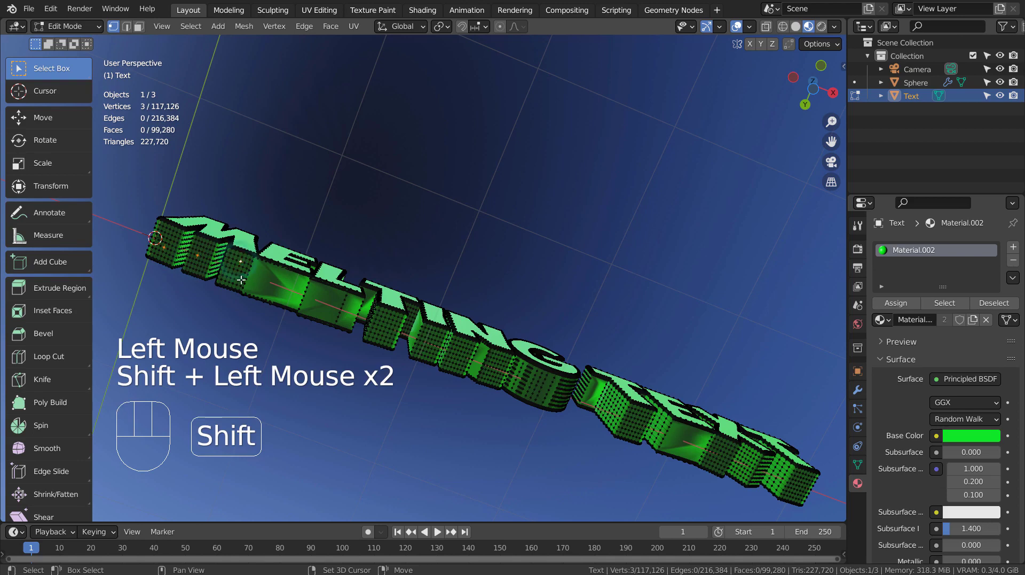
shift+click(284, 268)
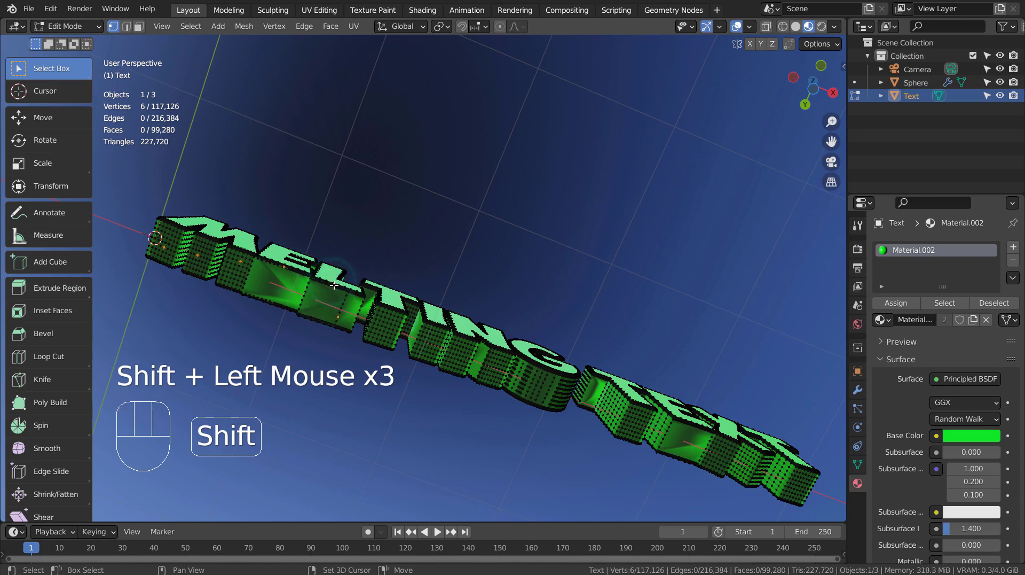
shift+click(334, 285)
shift+click(378, 325)
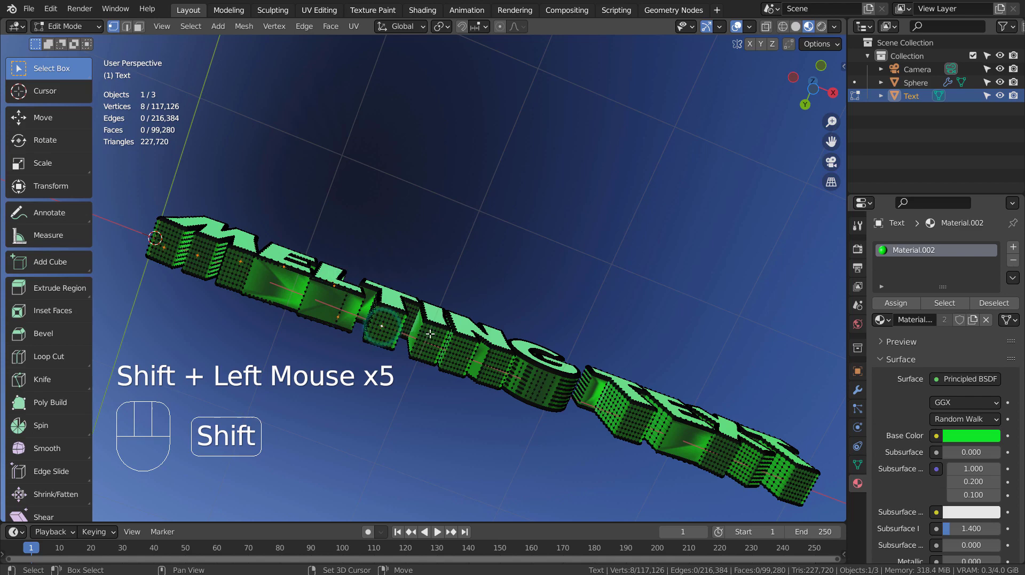
shift+click(460, 355)
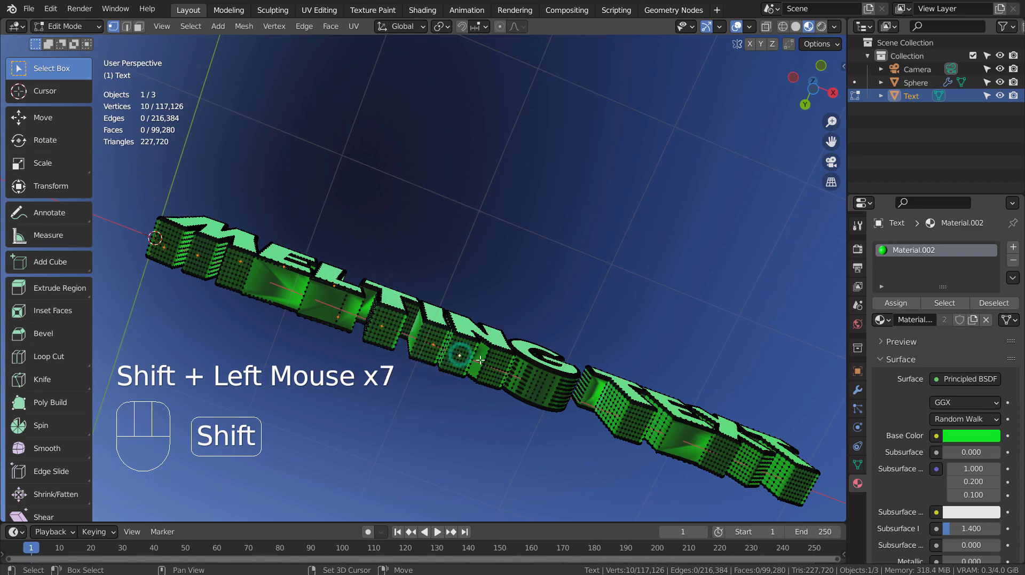
shift+click(492, 363)
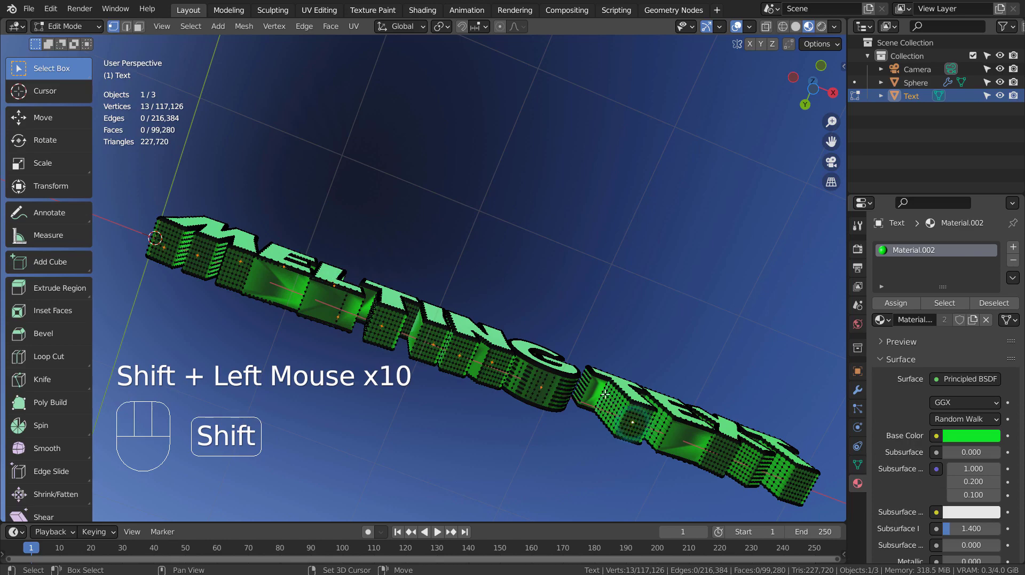
shift+click(586, 385)
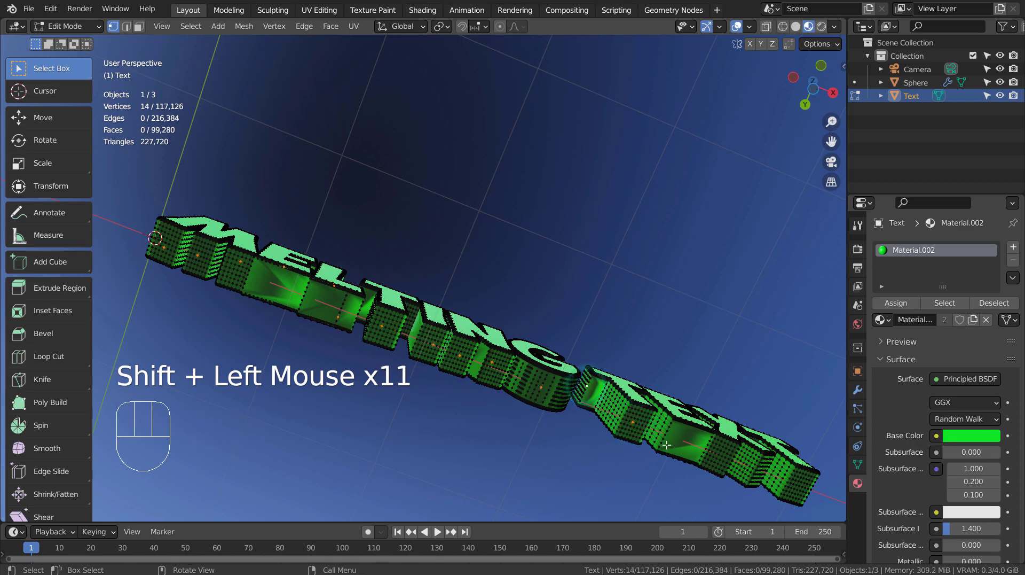
Step: Add bottom vertices of the TEXT letters to the selection
shift+middle_drag(586, 385, 384, 309)
shift+click(342, 279)
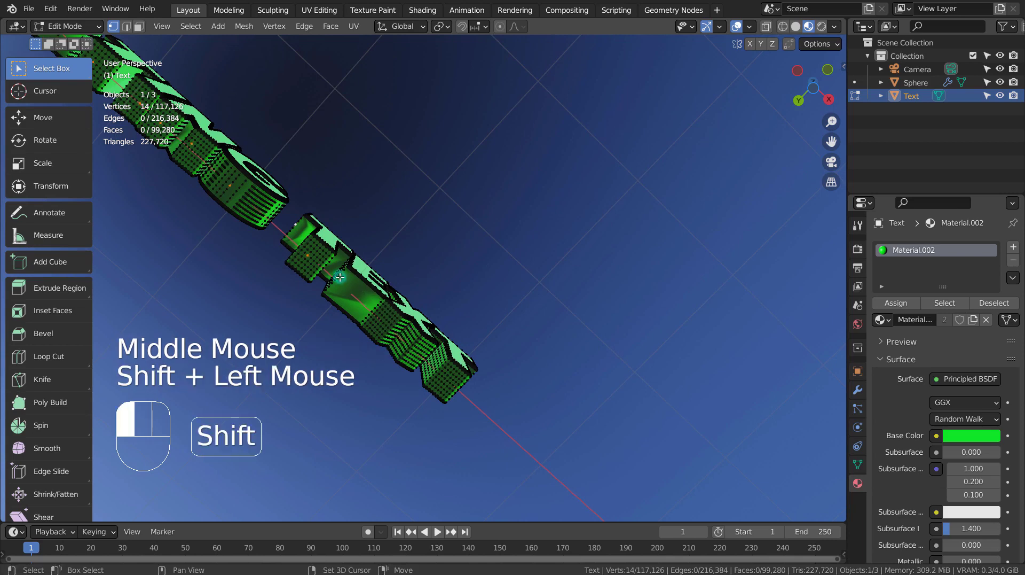
shift+click(363, 283)
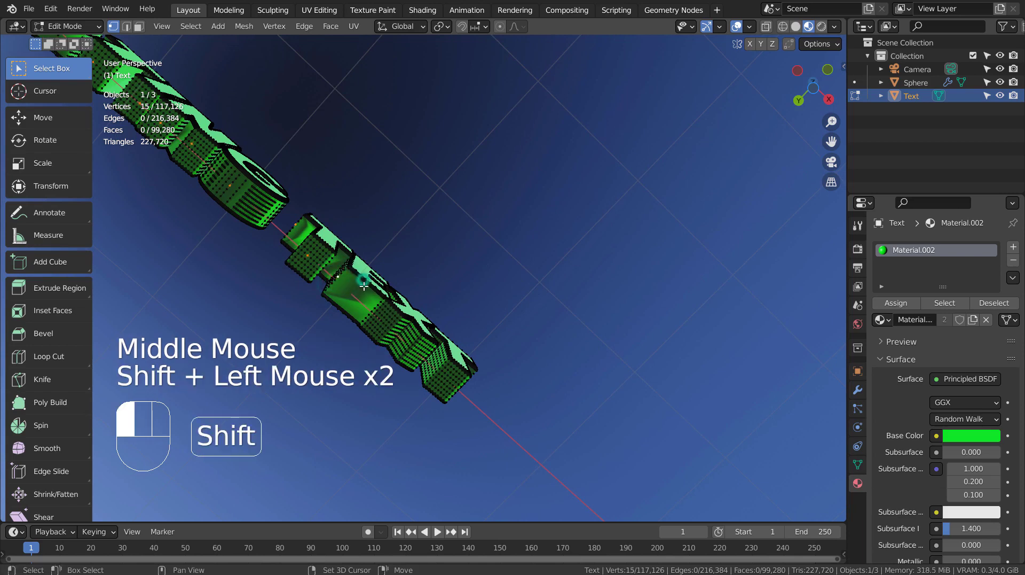
shift+click(373, 314)
shift+click(375, 318)
shift+click(404, 343)
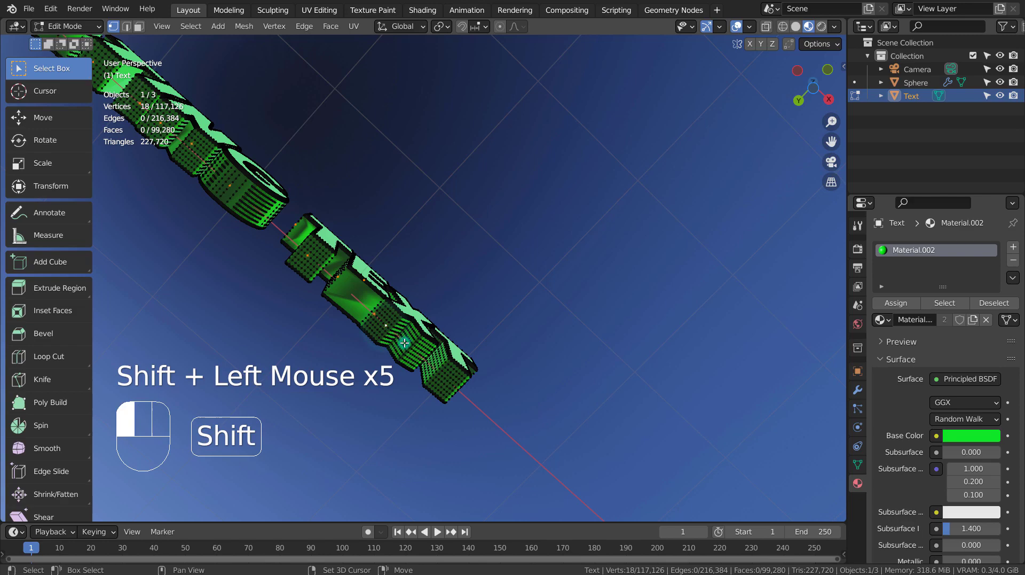
shift+click(428, 337)
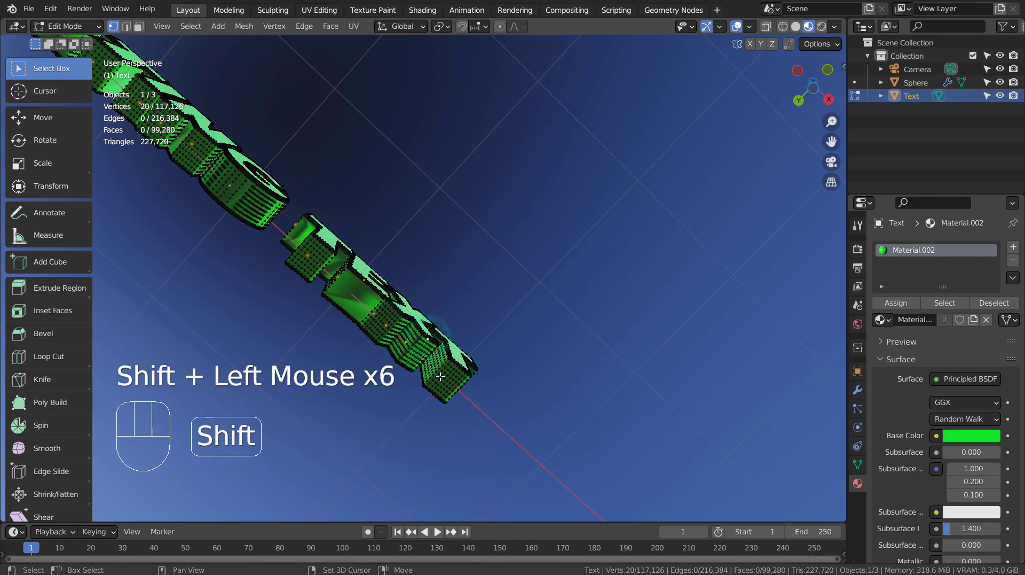
middle_drag(436, 282, 336, 221)
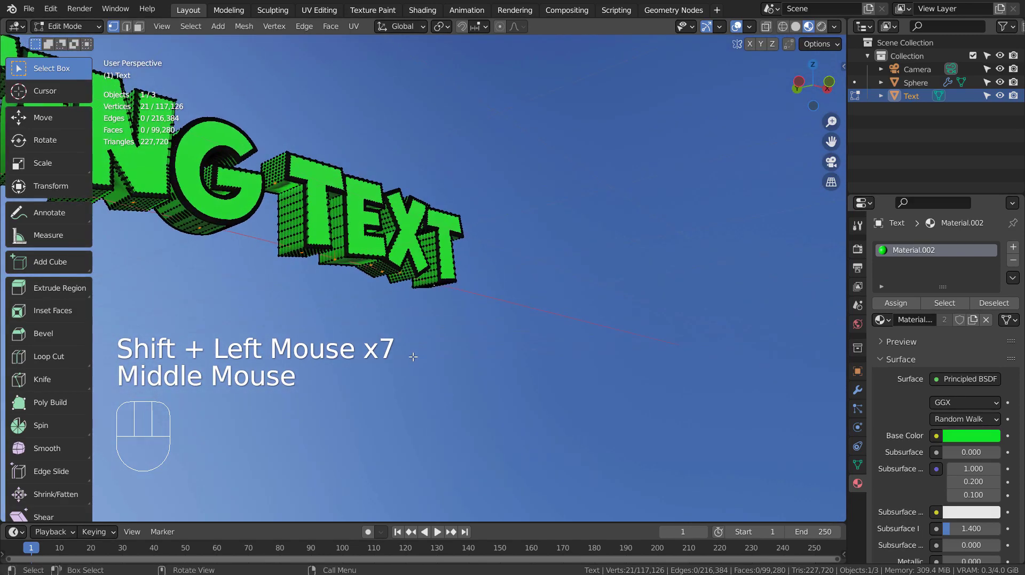
shift+click(295, 179)
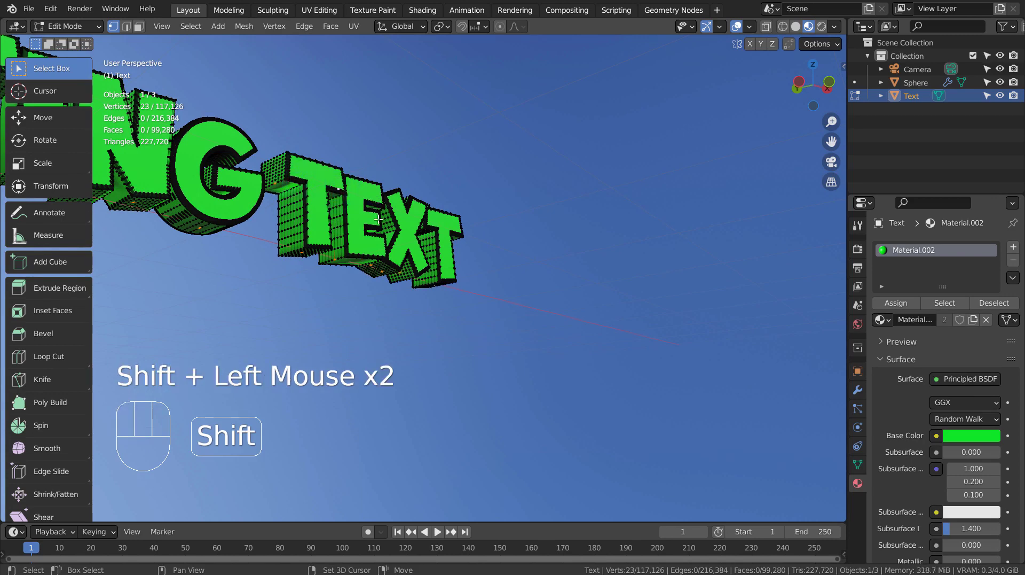
shift+click(380, 220)
shift+click(388, 203)
Step: Add a few more bottom vertices across both words, then view the whole text
shift+middle_drag(366, 255, 422, 228)
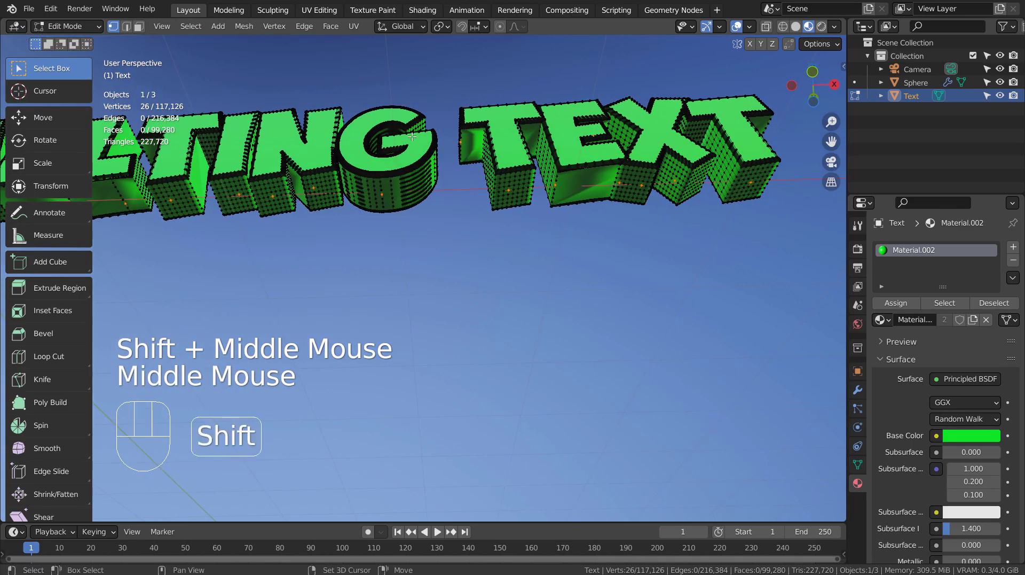
shift+click(429, 155)
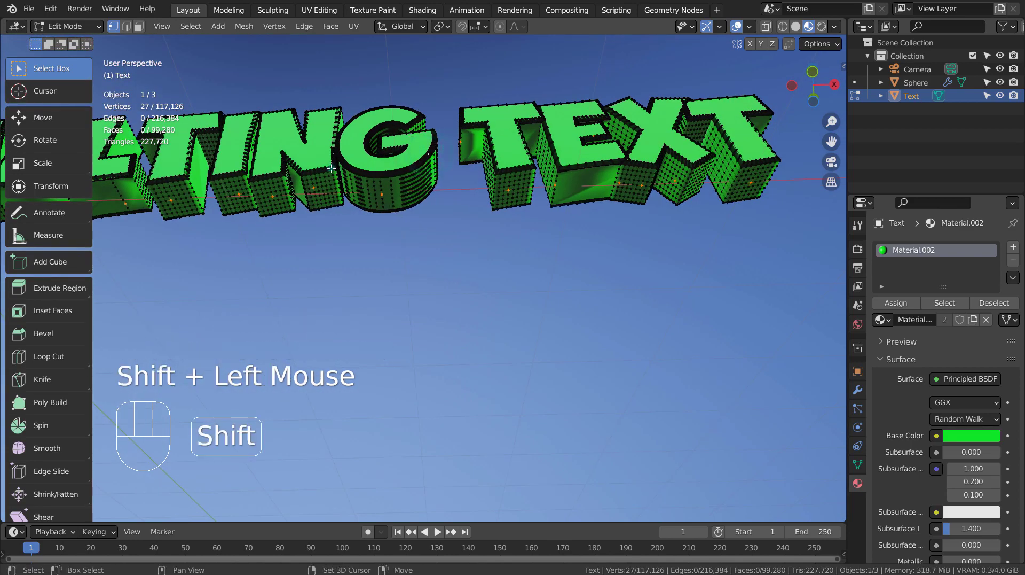
shift+click(177, 175)
shift+middle_drag(177, 174, 463, 265)
shift+click(422, 233)
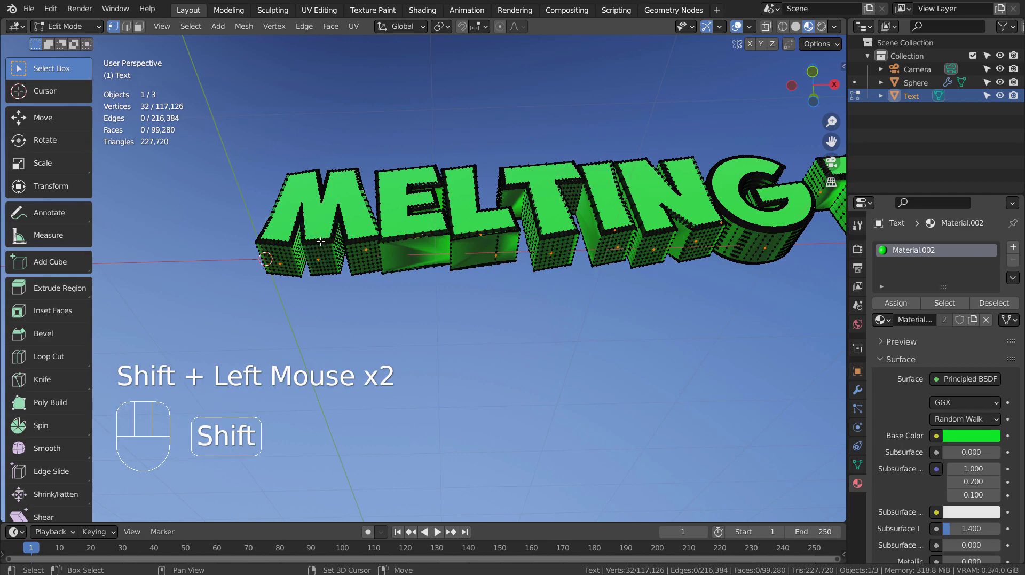
middle_drag(309, 240, 572, 153)
scroll(654, 373, down, 2)
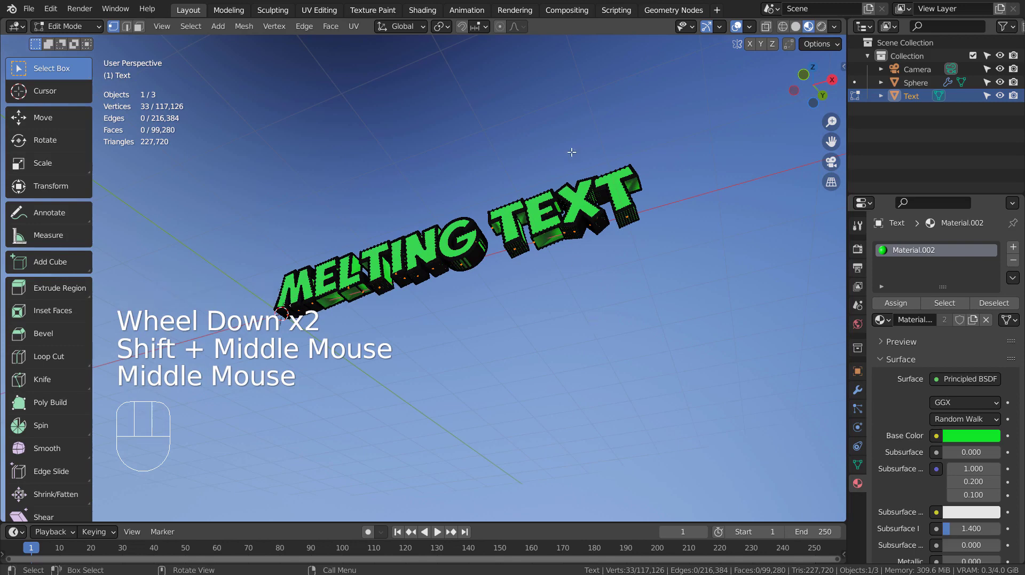
Step: Enable proportional editing with a Random falloff
click(500, 26)
click(524, 28)
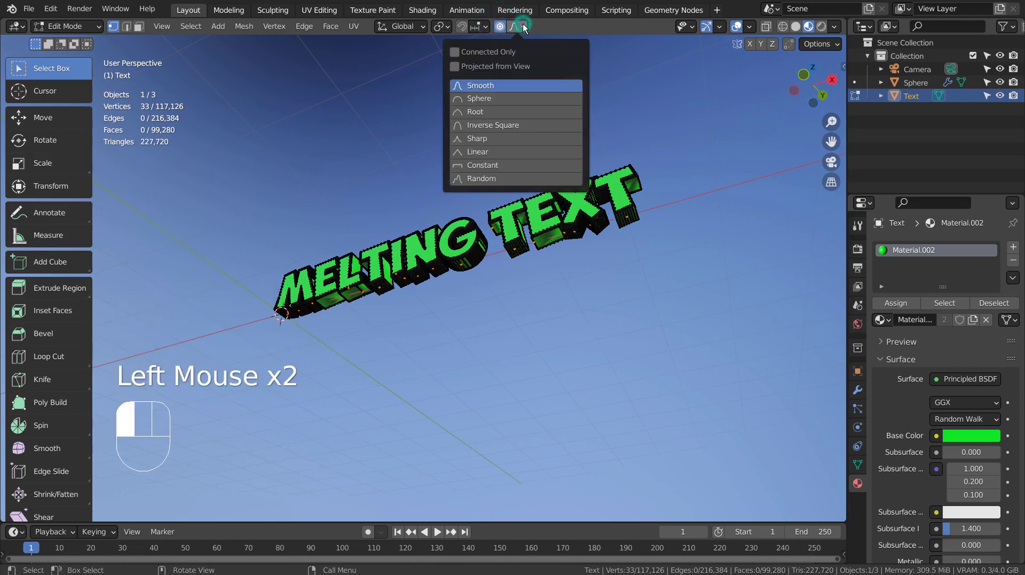
click(518, 180)
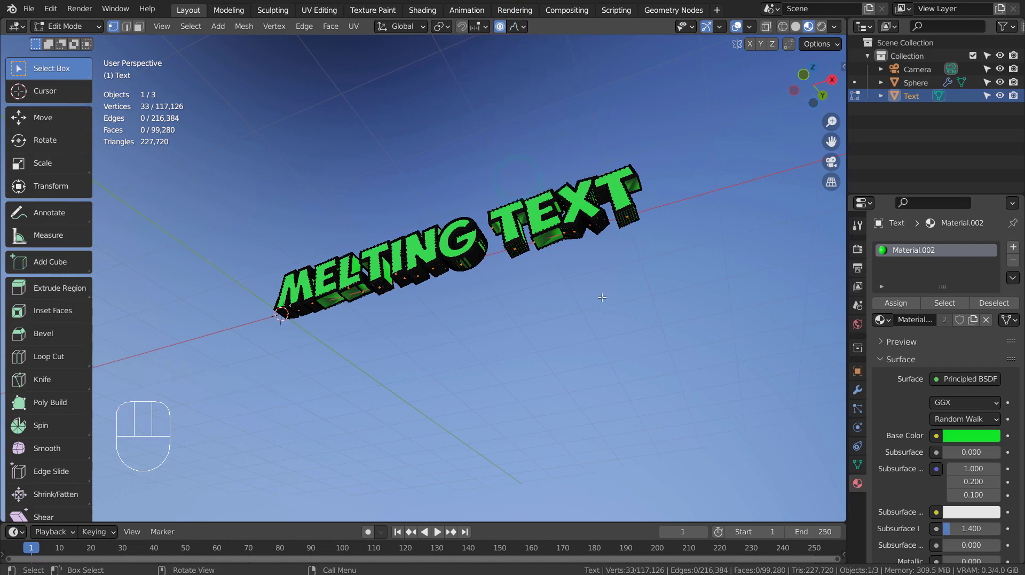
Step: Trial a downward Z move of the selected vertices, undo it, and return to Object Mode
key(g)
key(z)
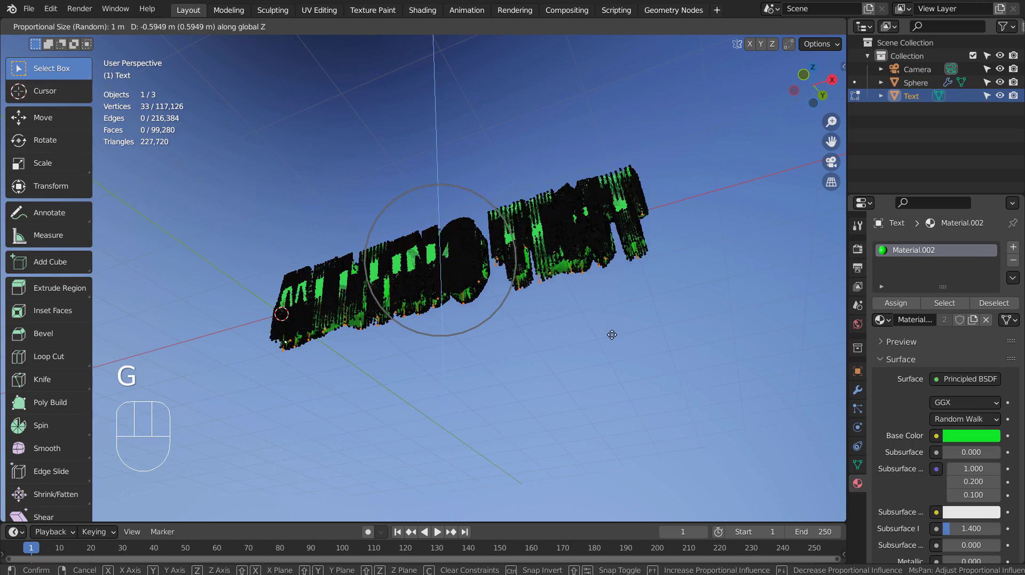
click(607, 414)
shift+middle_drag(607, 415, 567, 369)
scroll(582, 342, up, 3)
key(ctrl+z)
scroll(621, 330, down, 2)
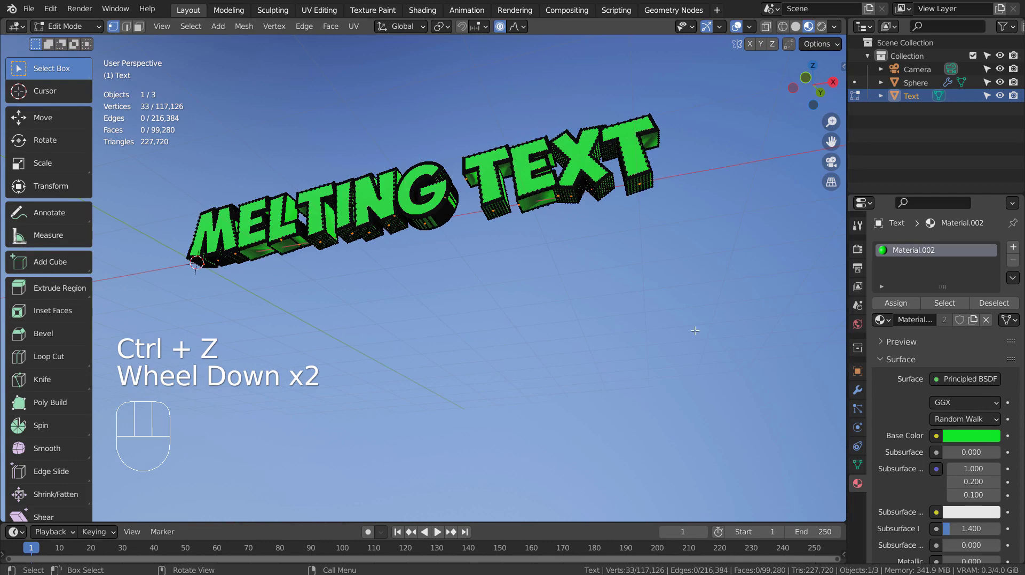
key(Tab)
Step: In the text's Object Data properties, add a Basis shape key and a second shape key, Key 1
click(858, 445)
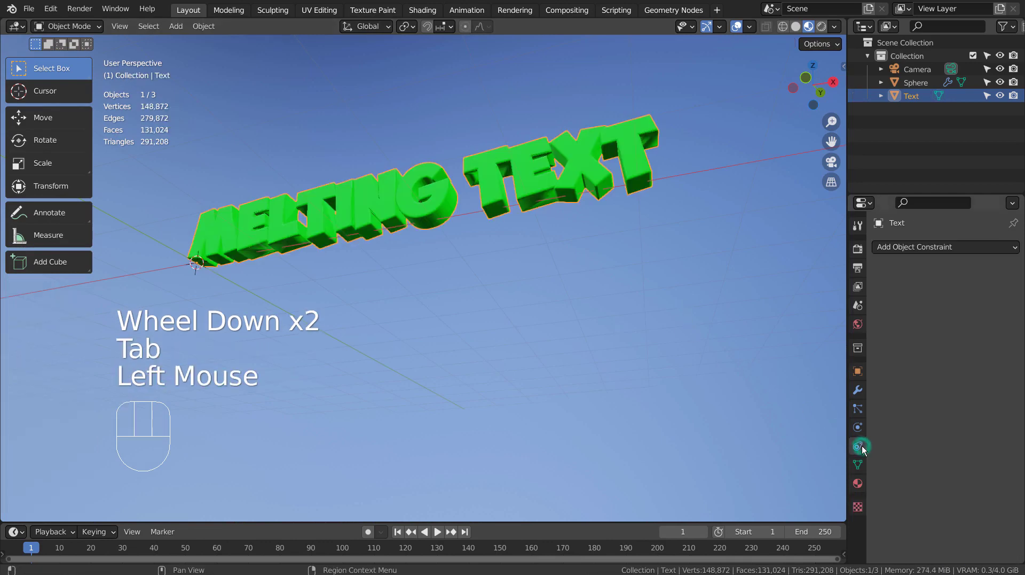
click(859, 464)
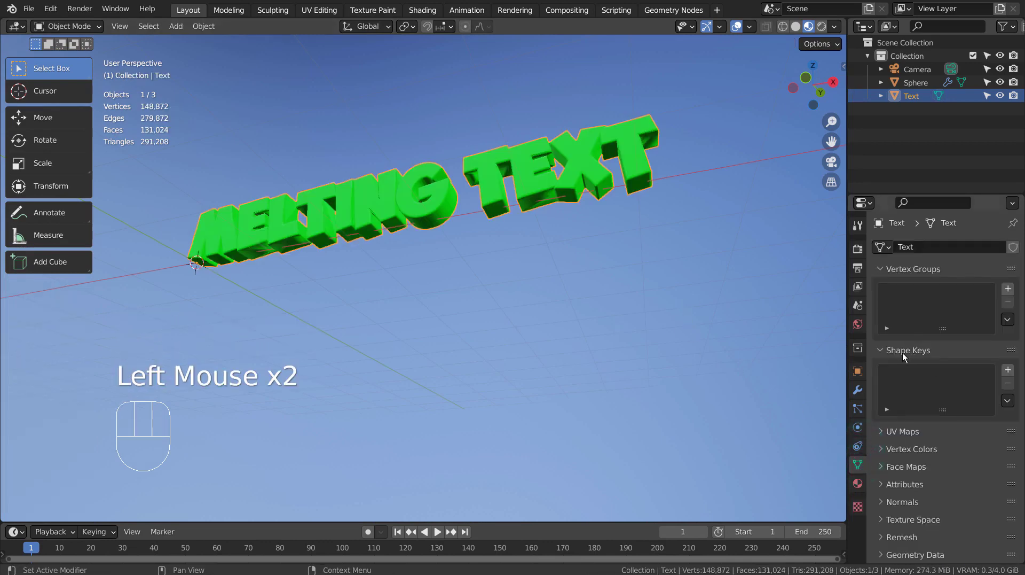
click(1007, 371)
click(1007, 370)
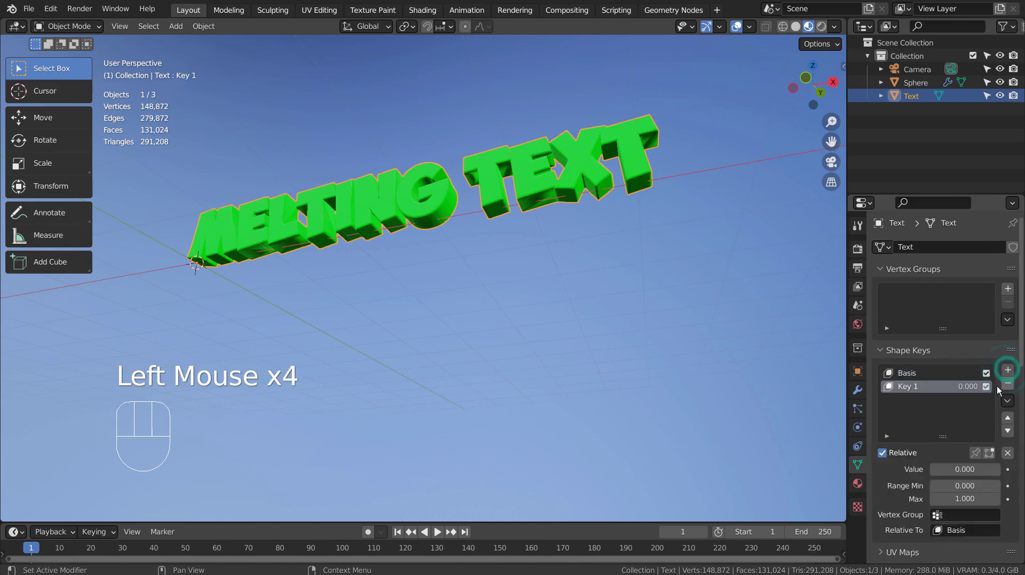
Step: Drag Key 1's vertices downward into a drip, then preview it at influence 1.000
key(Tab)
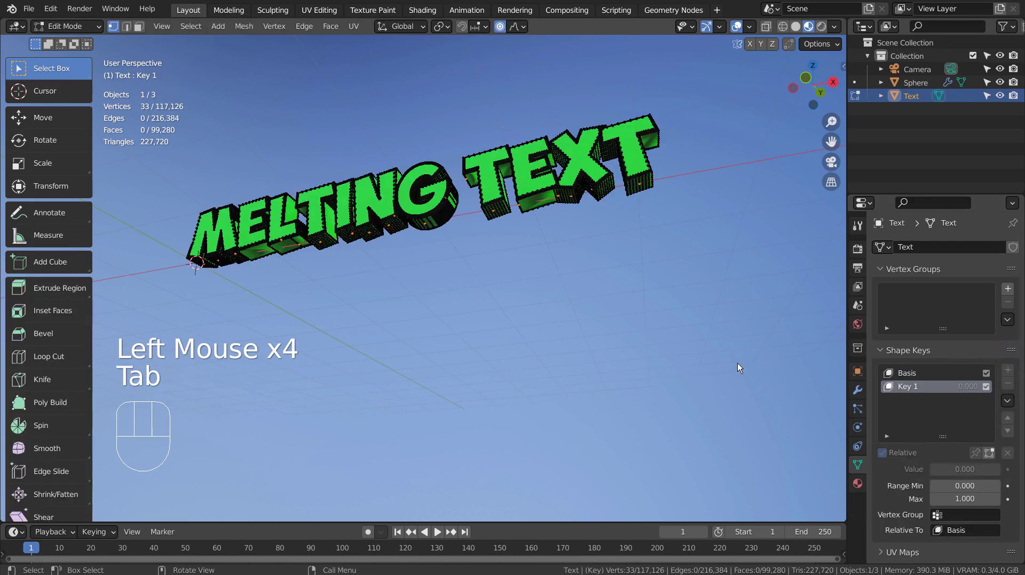
key(g)
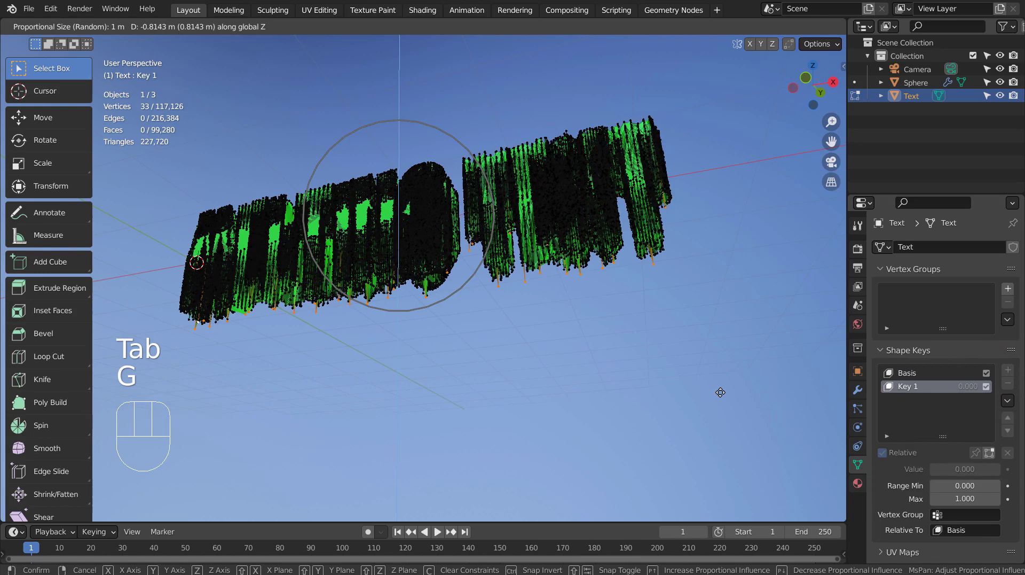
click(722, 427)
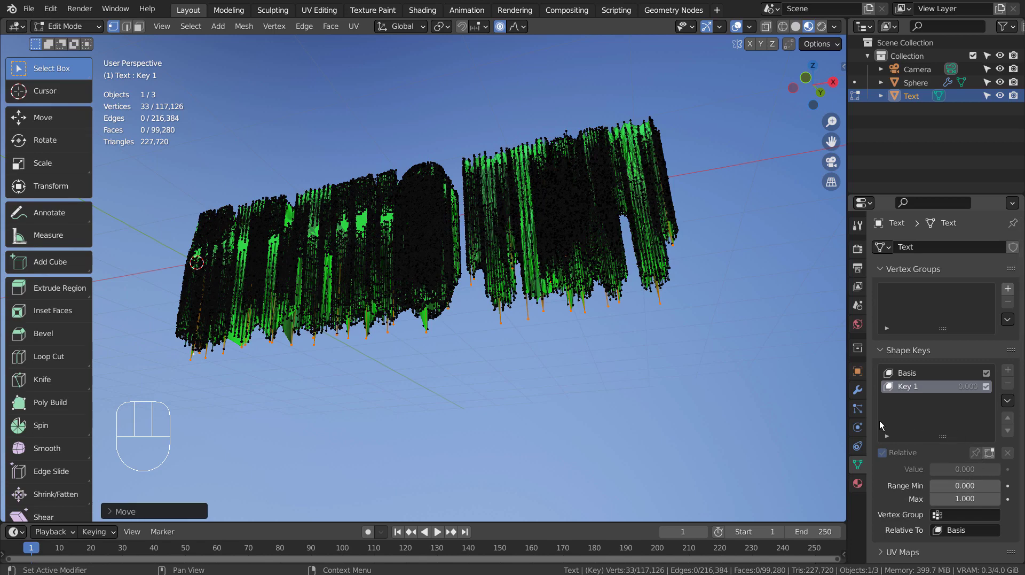
key(Tab)
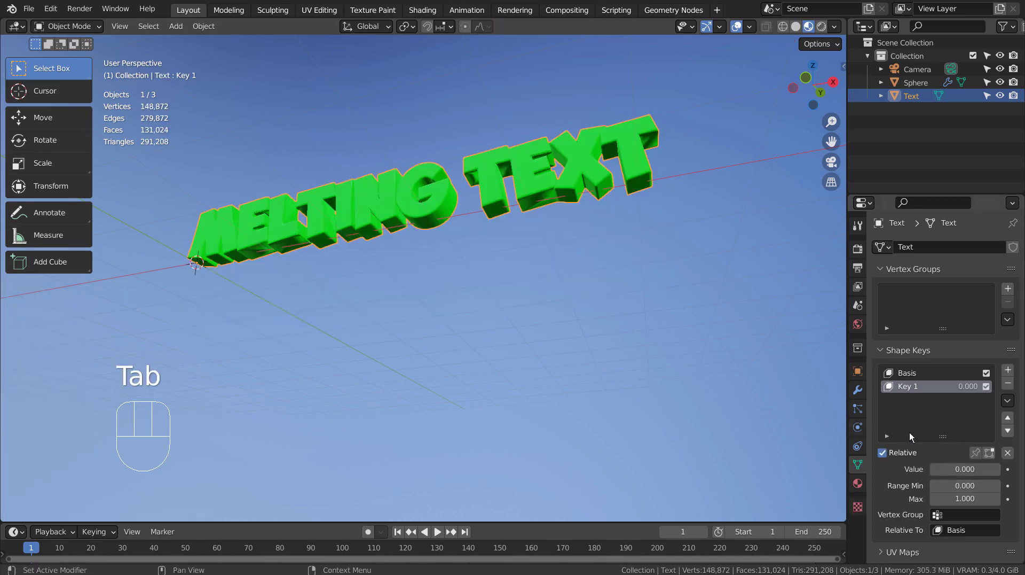
drag(939, 468, 999, 469)
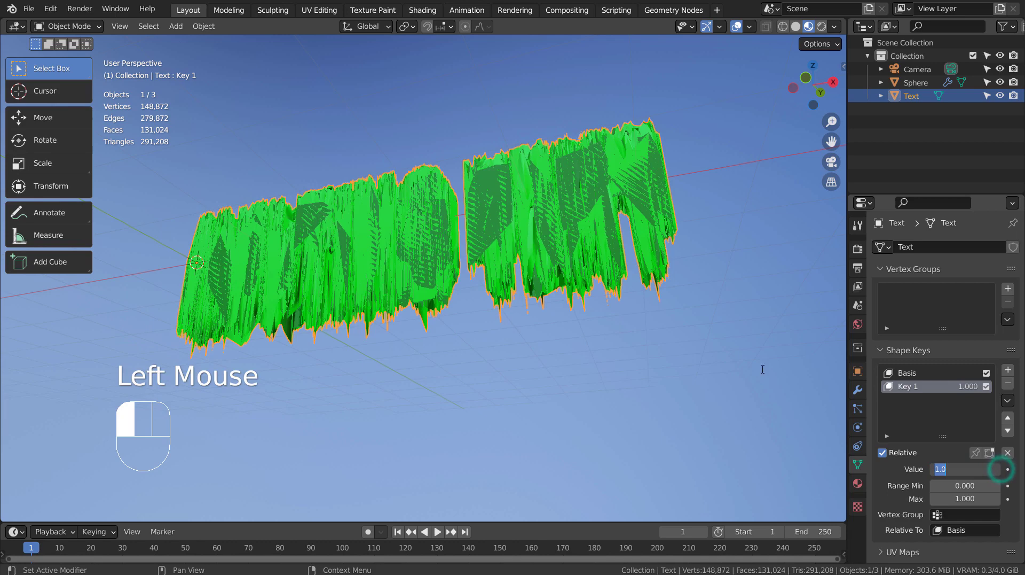
click(962, 484)
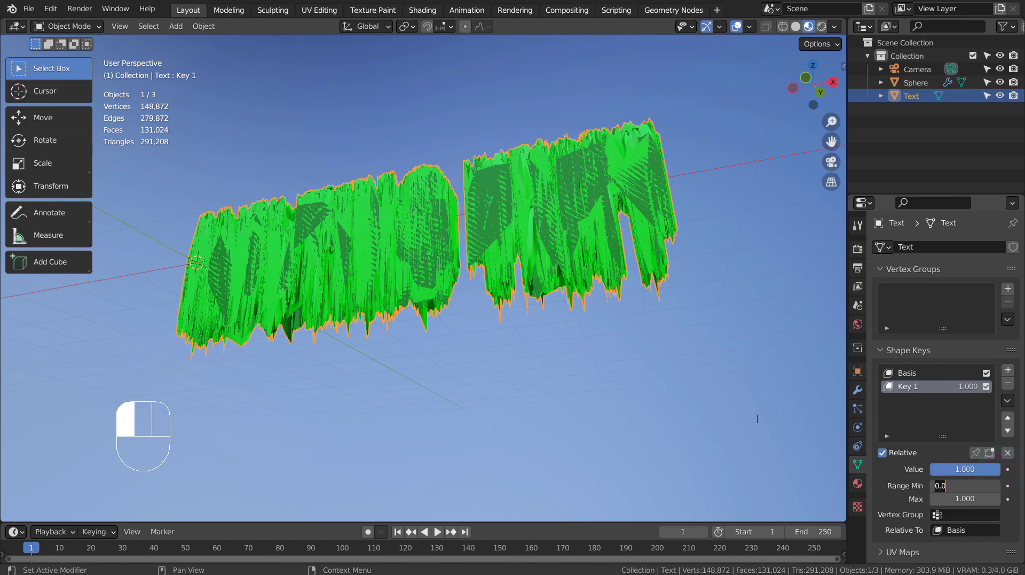
Step: Pull the vertices further down with random falloff to refine the melt, then reset Key 1 to 0.000
key(Tab)
middle_drag(726, 385, 653, 363)
key(g)
click(624, 386)
middle_drag(654, 366, 653, 393)
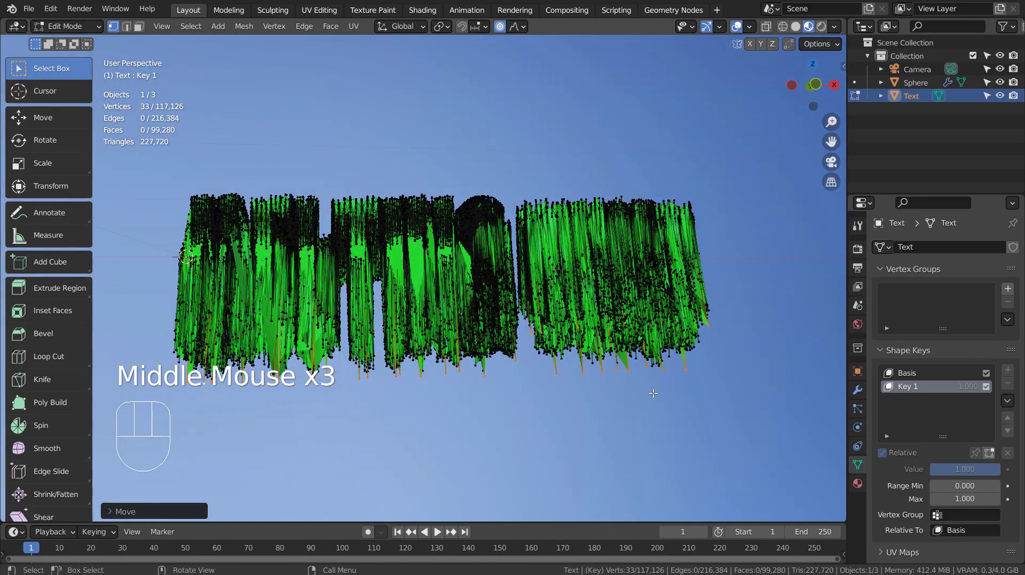
key(Tab)
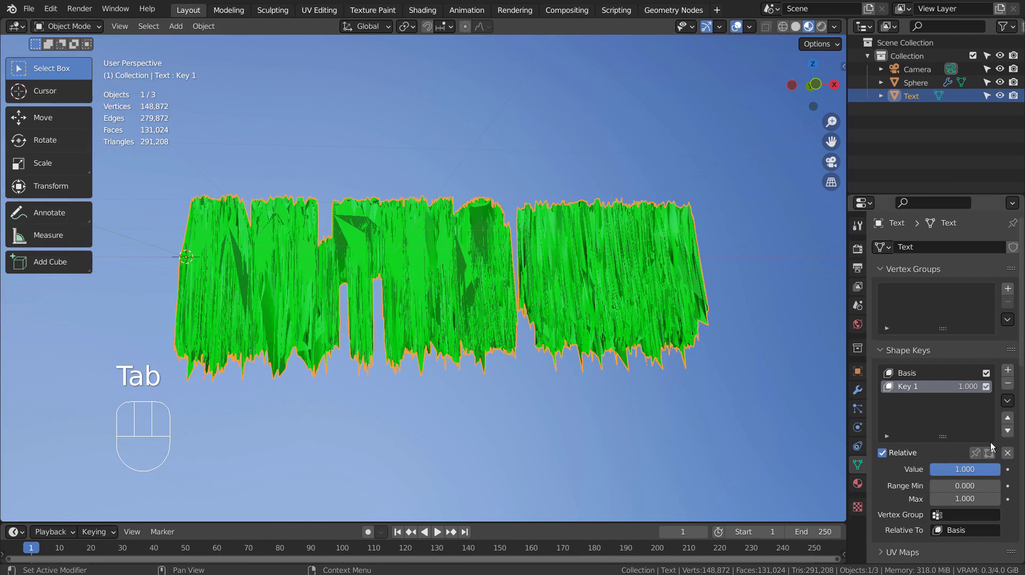
drag(978, 468, 908, 469)
Step: Switch to the scene camera view, zoom in, and select the MELTING TEXT object
middle_click(806, 393)
key(KP_0)
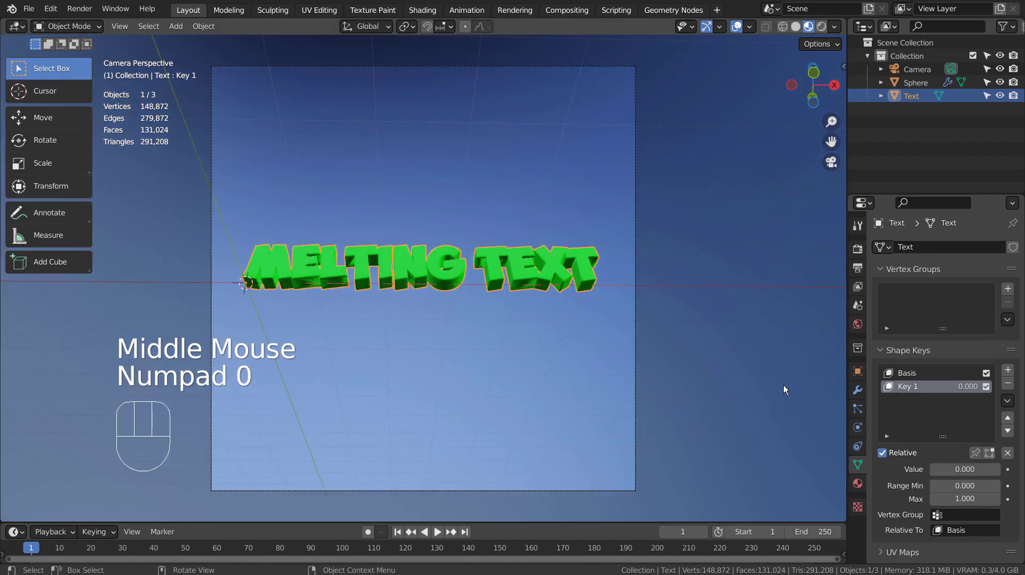
scroll(779, 383, up, 2)
click(703, 366)
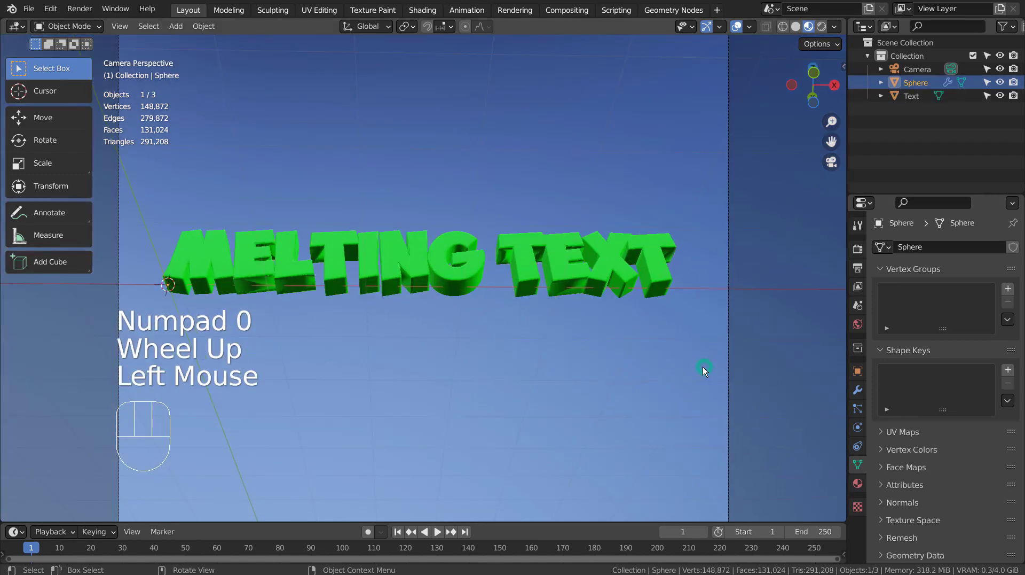
click(662, 273)
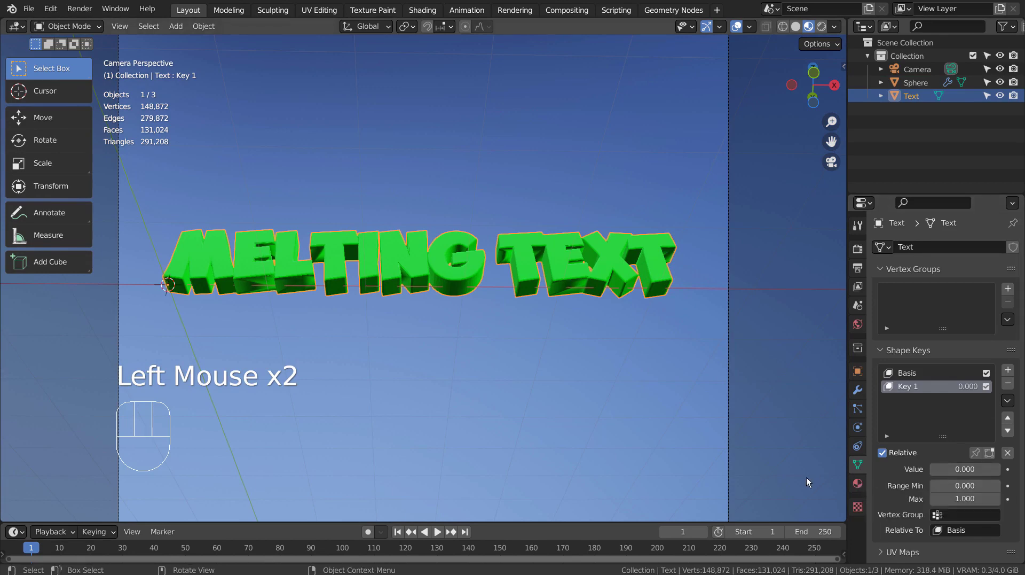
Step: Keyframe Key 1 at 0.000 on frame 1 and at 1.000 on frame 100
key(i)
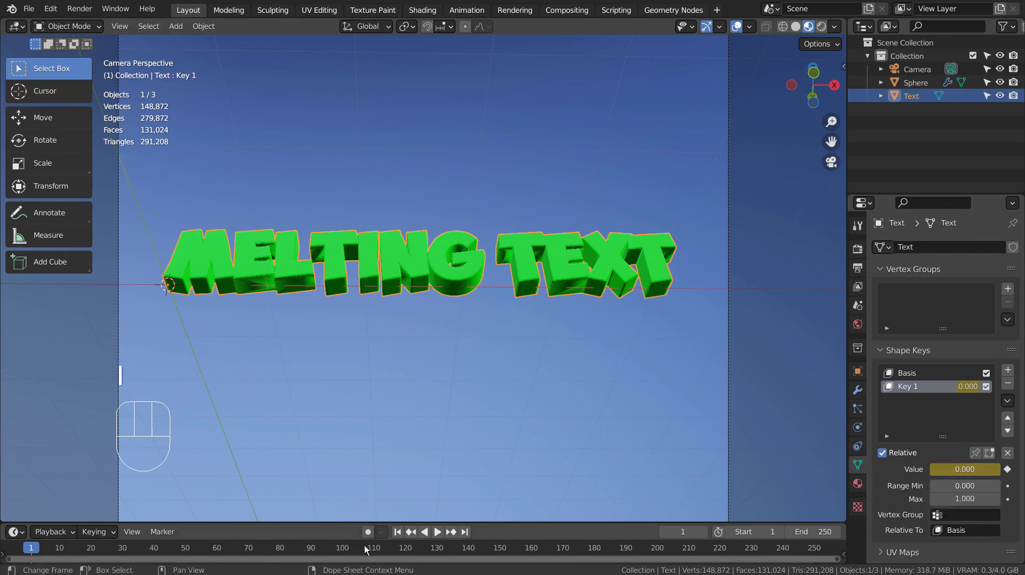
click(344, 549)
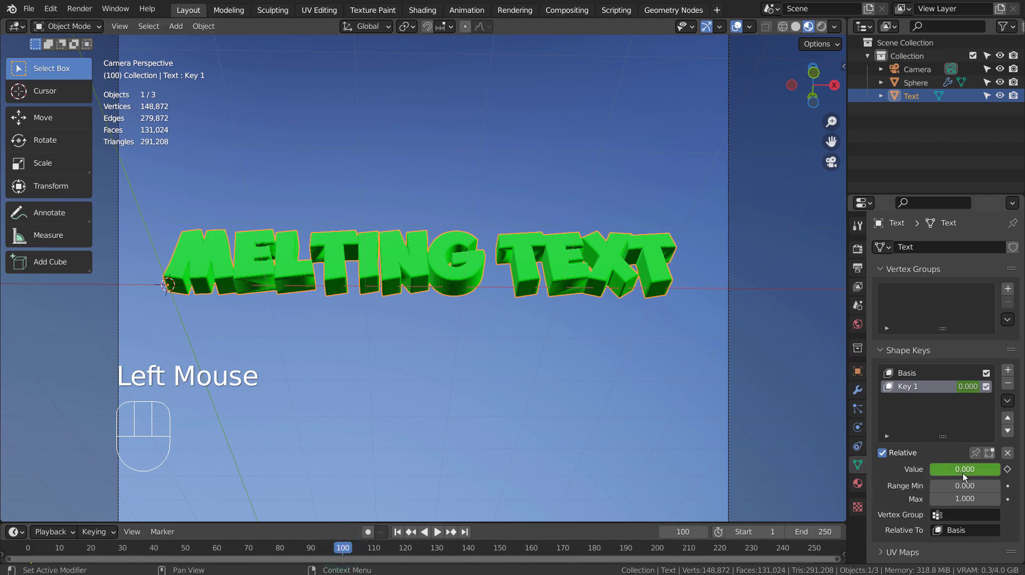
drag(957, 473, 976, 472)
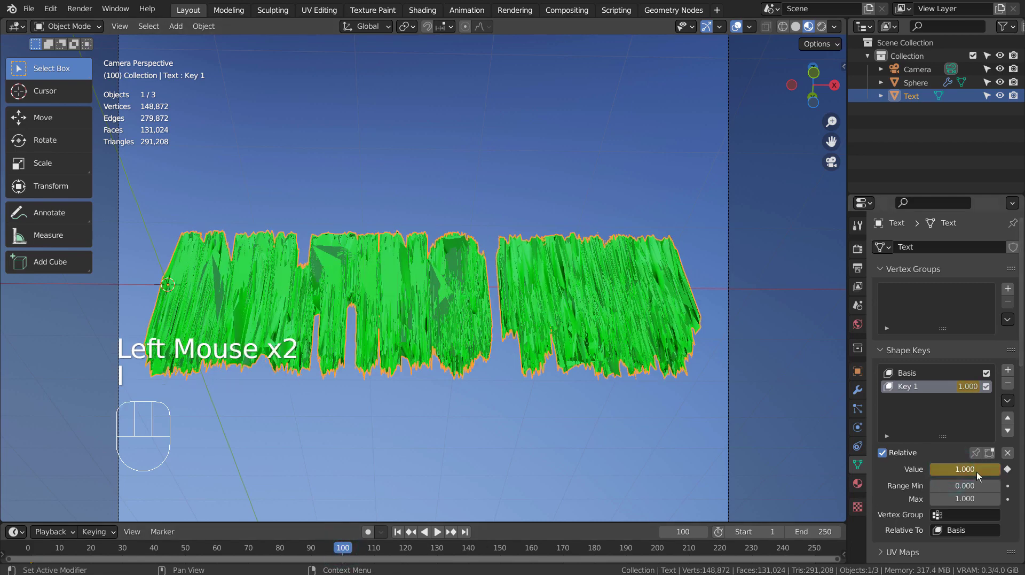
key(i)
Step: Set the end frame to 100, deselect the text, and play the melt from frame 1 in an enlarged view
click(813, 531)
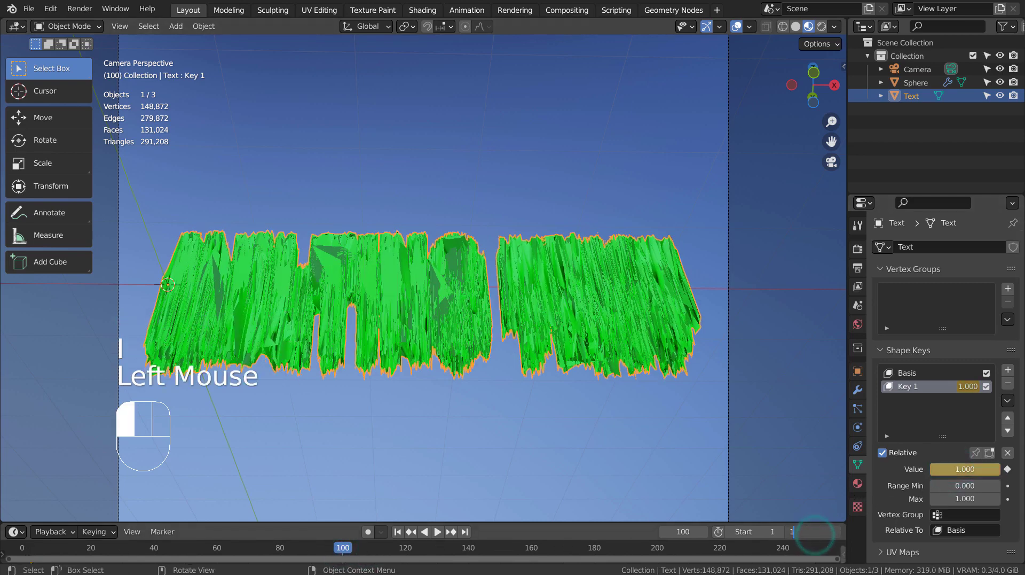
text(100)
key(Return)
click(602, 450)
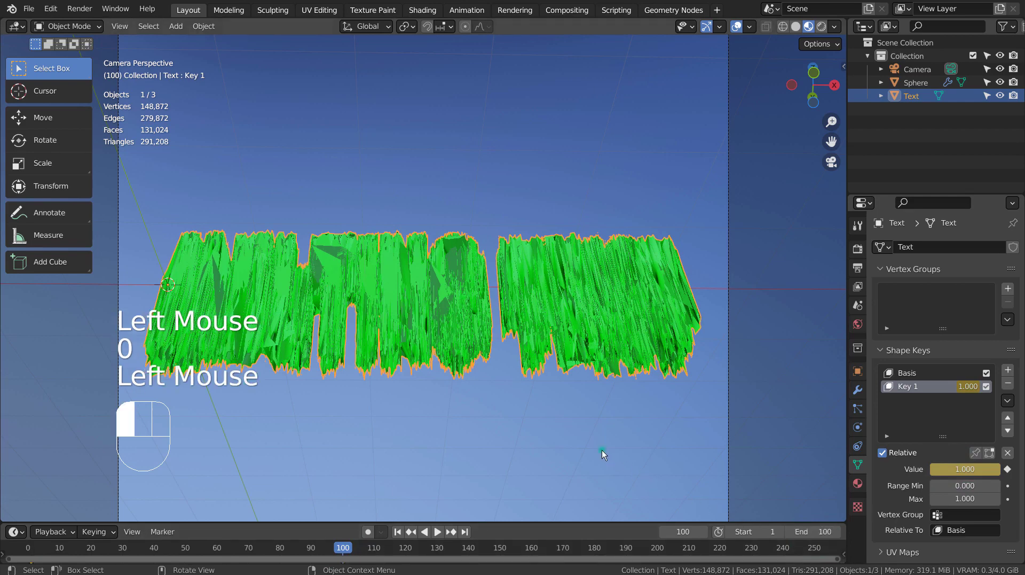
click(396, 534)
click(438, 531)
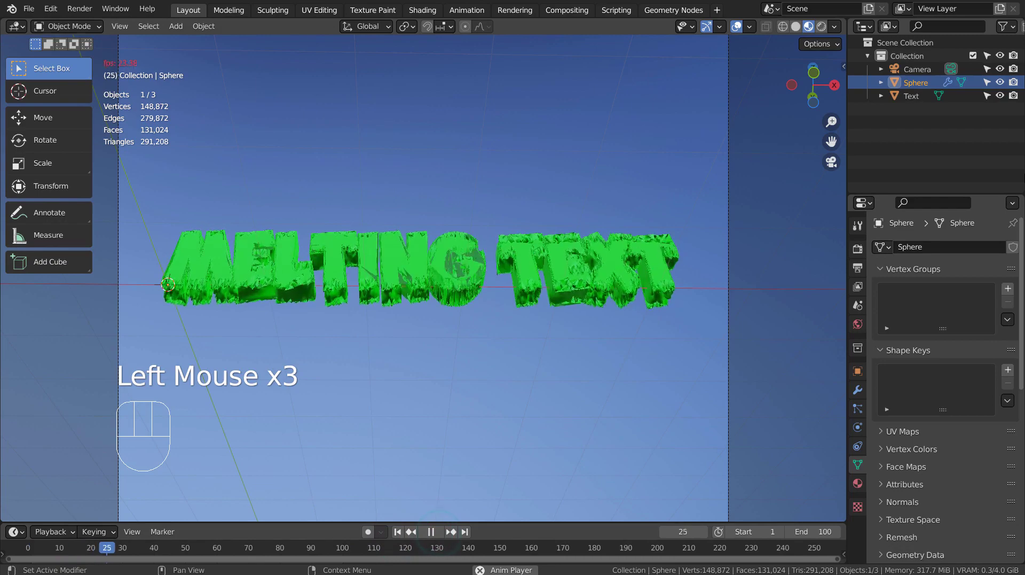
key(ctrl+space)
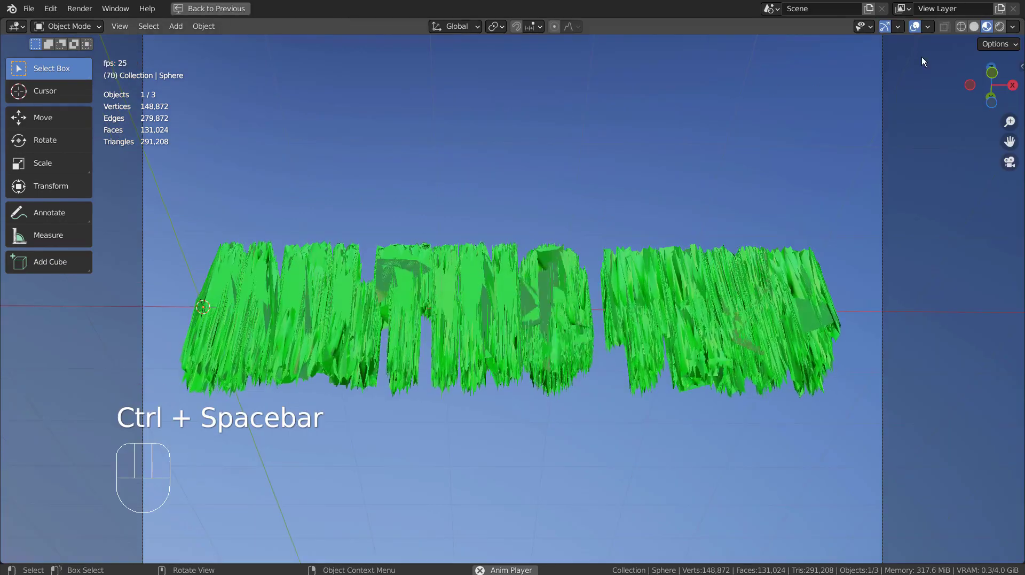